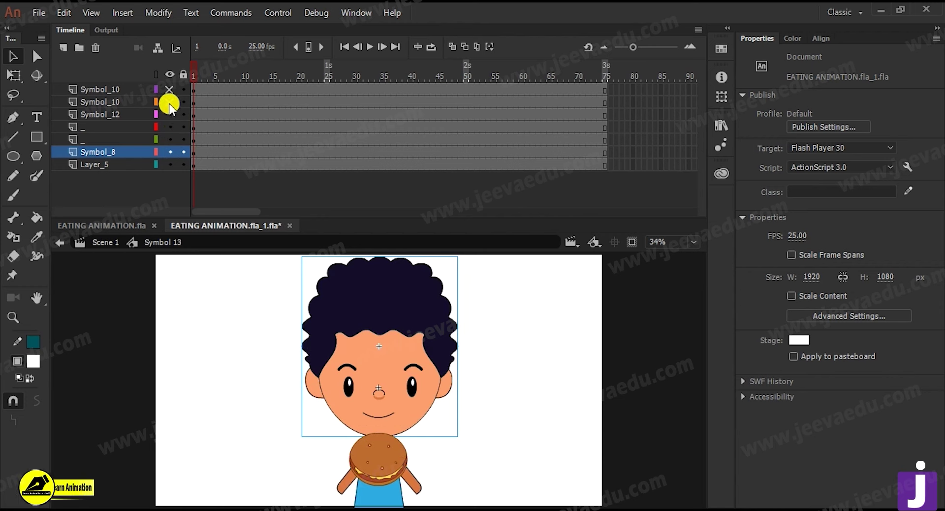
- Make the two hidden Symbol_10 hand layers visible again in Symbol 13
click(171, 91)
mouse_move(192, 90)
mouse_down()
mouse_move(218, 72)
mouse_move(306, 83)
mouse_move(200, 100)
mouse_up()
click(213, 128)
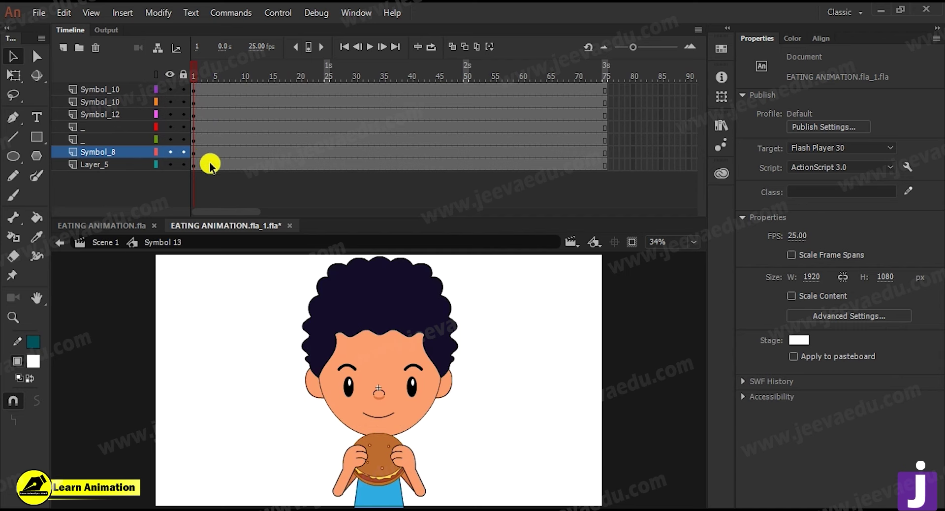
- Open the mouth symbol nested inside the head and review the mouth shapes in its first three frames
double_click(379, 301)
click(247, 152)
click(344, 383)
click(380, 412)
double_click(388, 416)
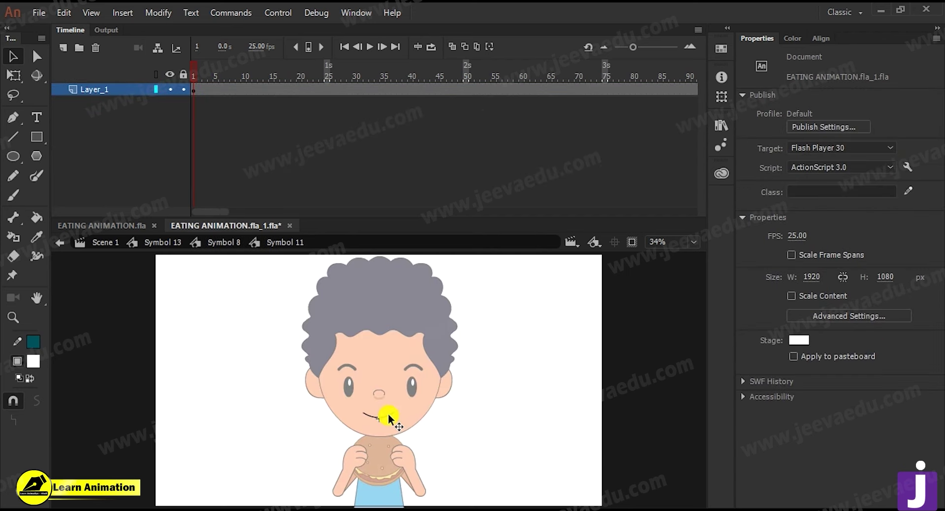
double_click(391, 413)
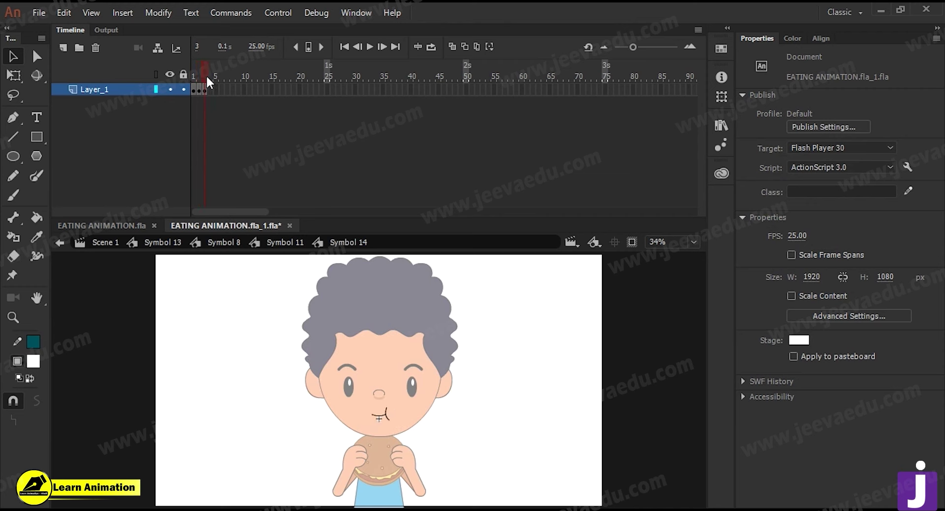
drag(195, 87, 204, 90)
click(221, 111)
double_click(279, 354)
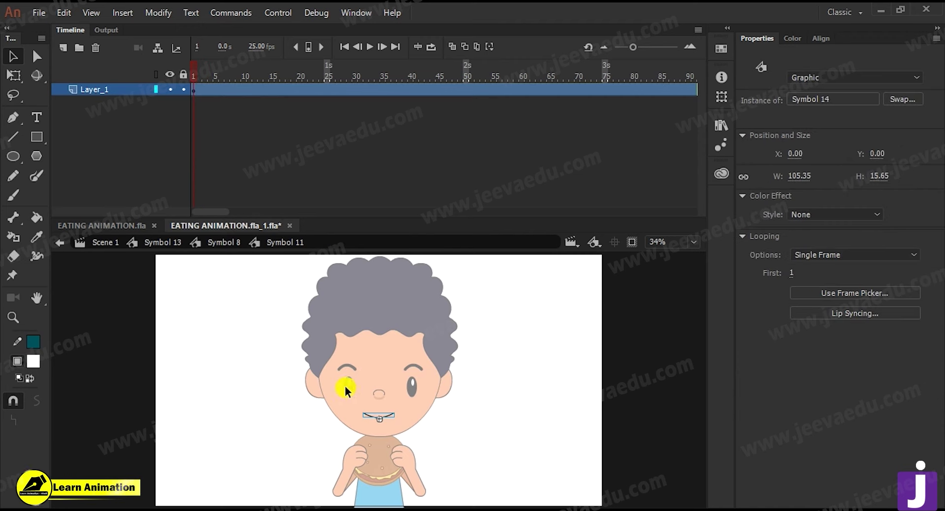
- Open the Symbol 3 eye within the head symbol and scrub through its blink animation
double_click(345, 385)
double_click(355, 389)
click(227, 77)
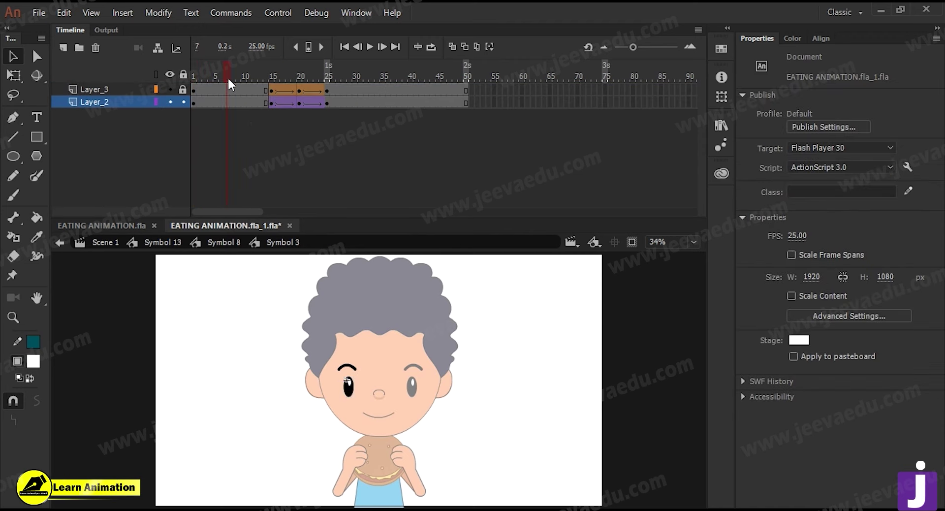
drag(295, 98, 343, 117)
- Go back to the Symbol 8 head, return the playhead to frame 1 and save the file
click(225, 242)
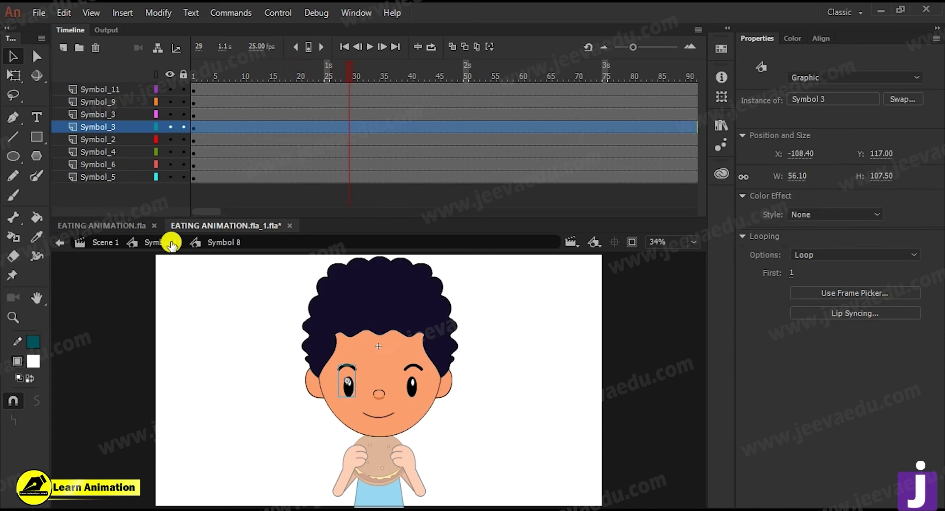
drag(347, 74, 191, 123)
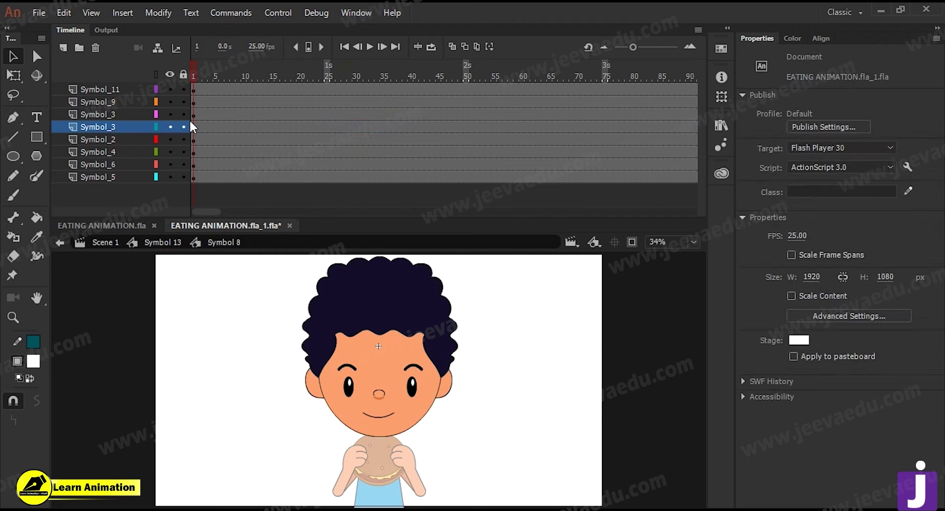
key(ctrl+s)
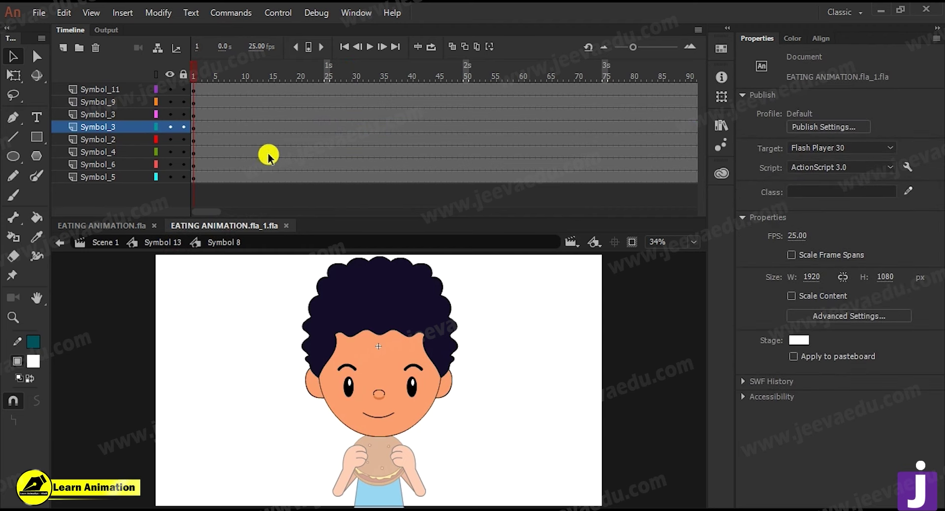
- In Symbol 13, add keyframes on all layers at frames 15, 20 and 25, and save the file
click(158, 242)
drag(211, 78, 273, 168)
click(272, 90)
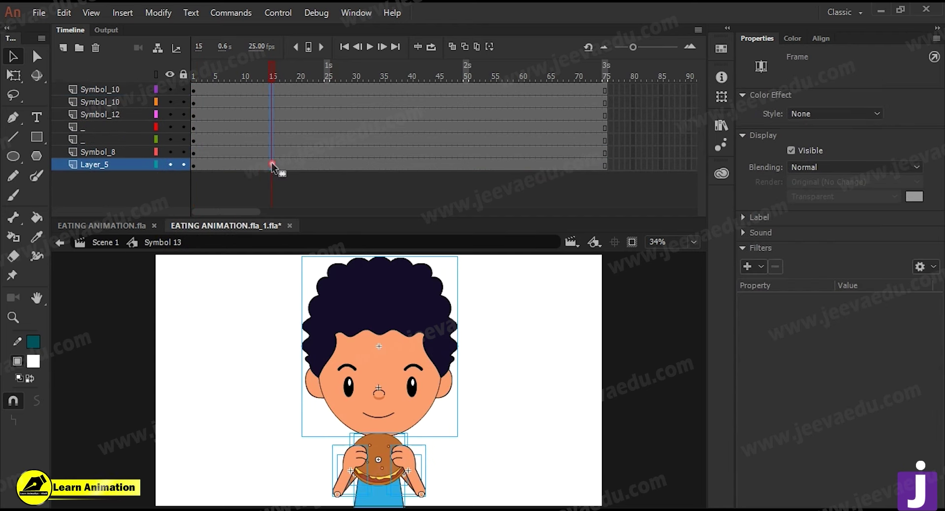
key(F6)
drag(300, 89, 300, 164)
key(F6)
drag(327, 89, 326, 174)
key(ctrl+s)
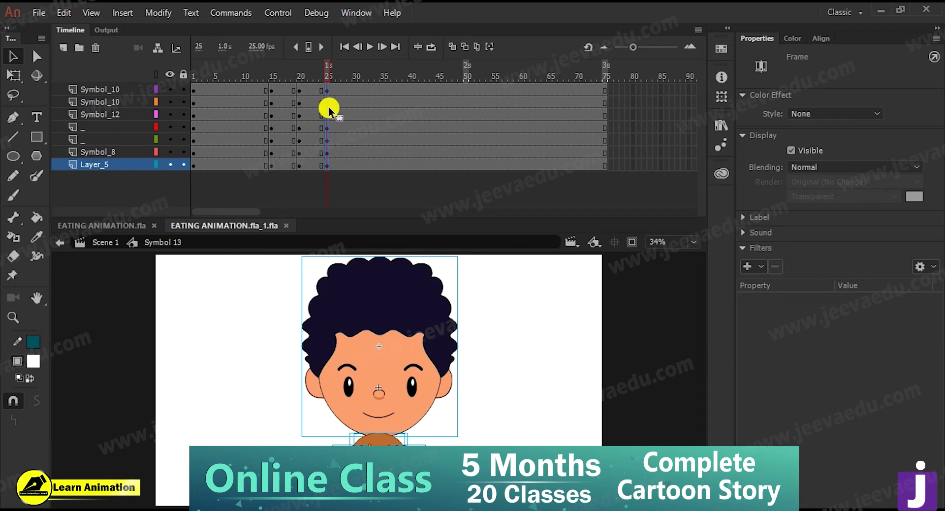
- Compare the keyframe timing of the eye symbol's blink with the character's keyframes at frames 15 and 20
drag(328, 74, 294, 74)
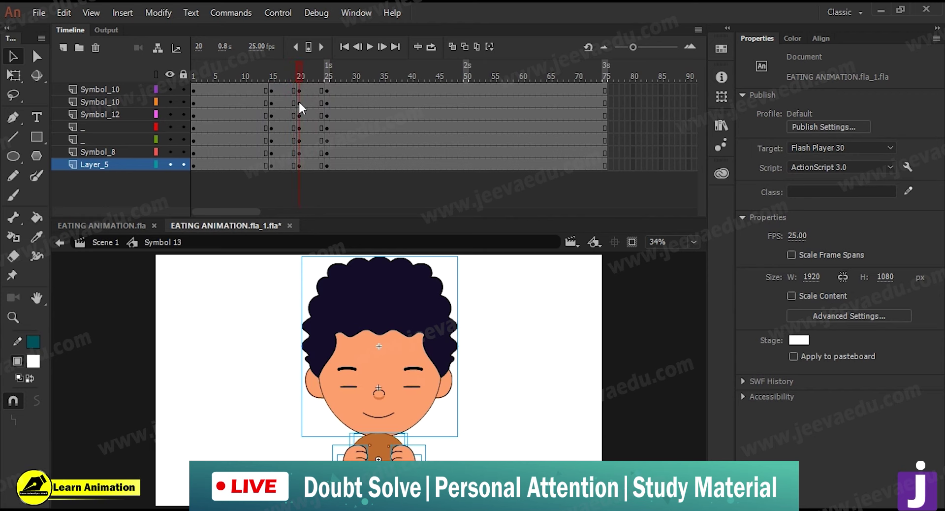
click(358, 393)
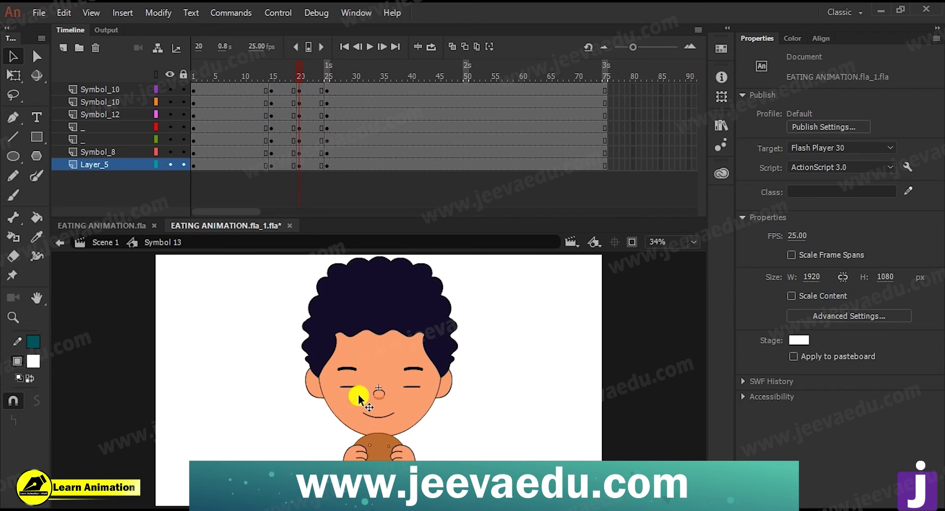
double_click(357, 392)
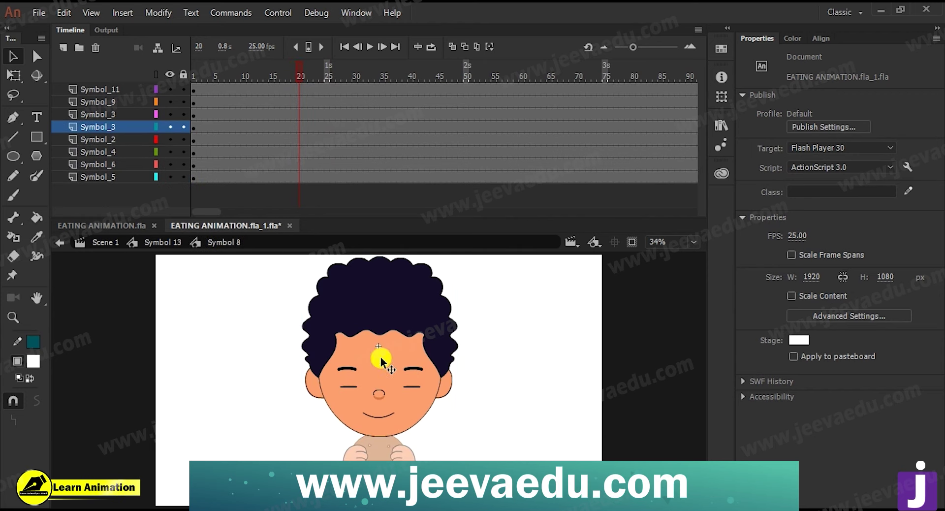
double_click(351, 387)
drag(271, 95, 300, 120)
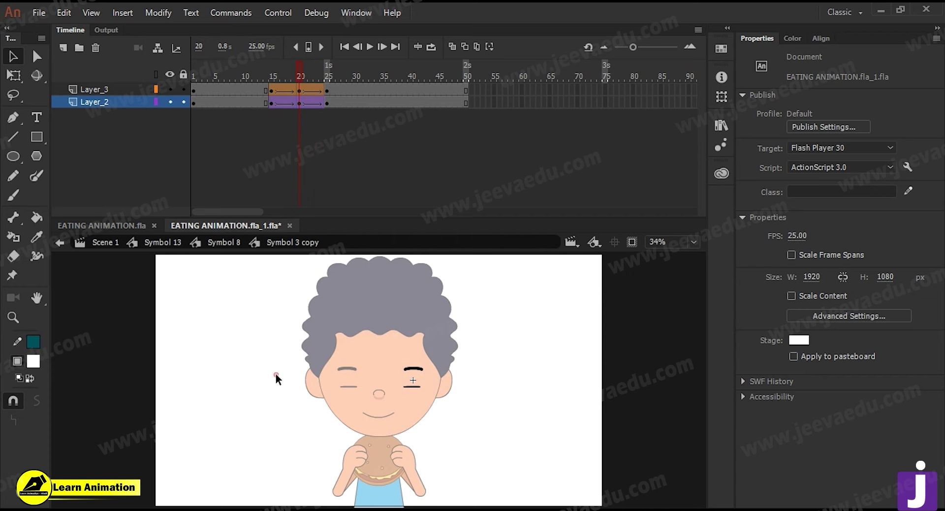
double_click(274, 377)
double_click(280, 371)
click(291, 79)
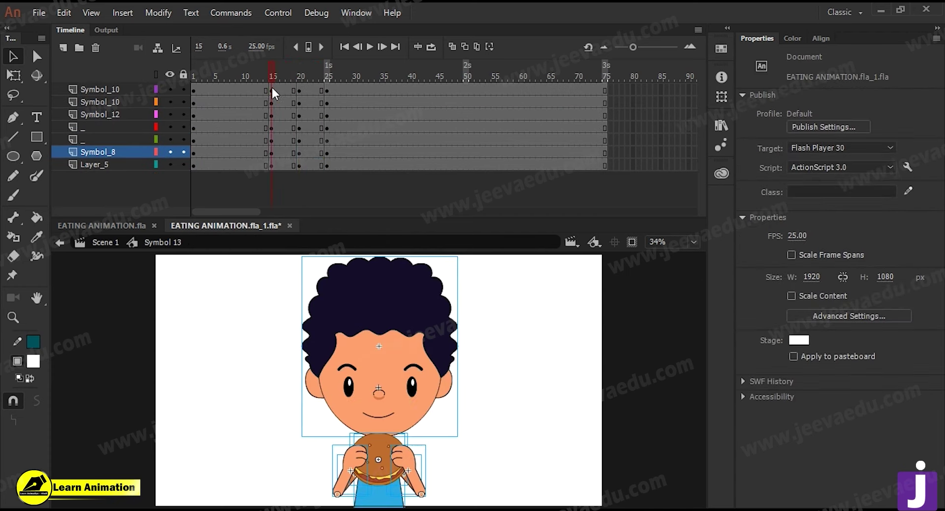
mouse_move(298, 93)
mouse_down()
mouse_move(324, 90)
mouse_move(299, 96)
mouse_up()
click(367, 194)
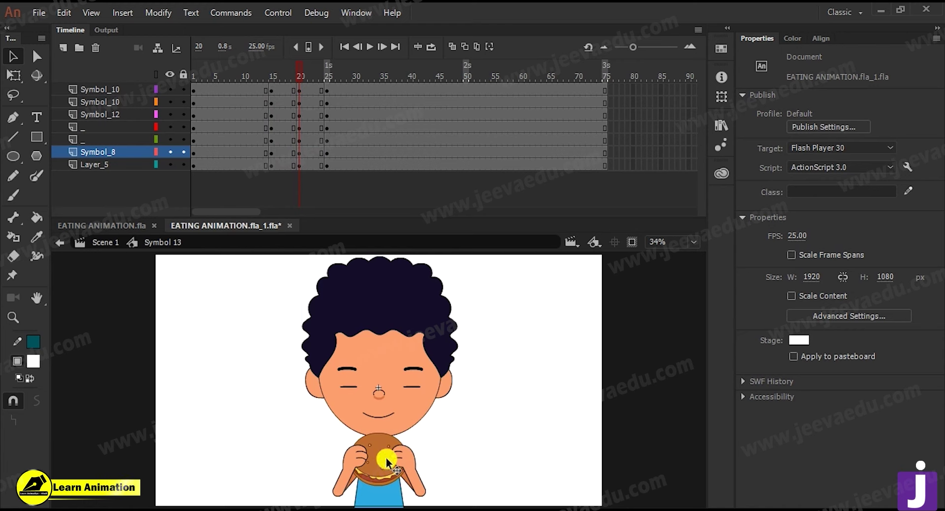
- Save the file, and at frame 20 move both hands and the burger up together by about 20 px
key(ctrl+s)
drag(304, 66, 299, 87)
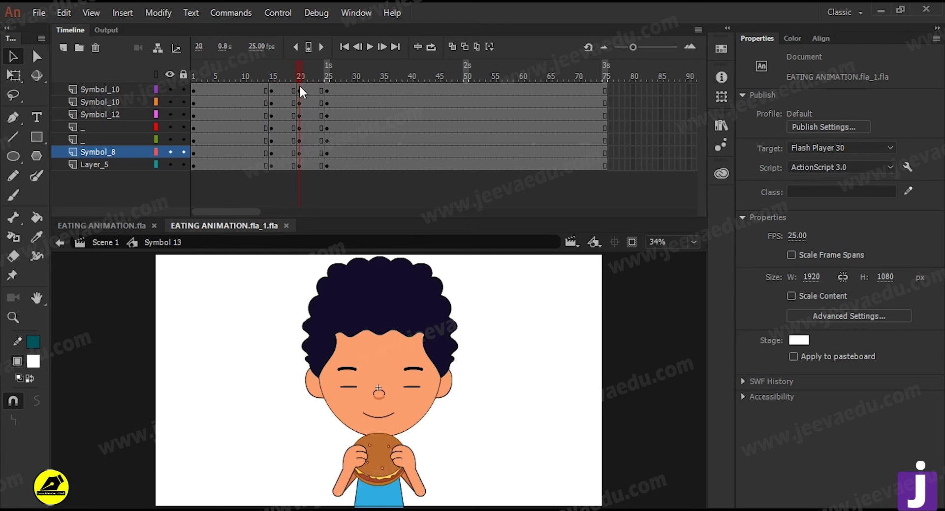
click(394, 429)
click(395, 453)
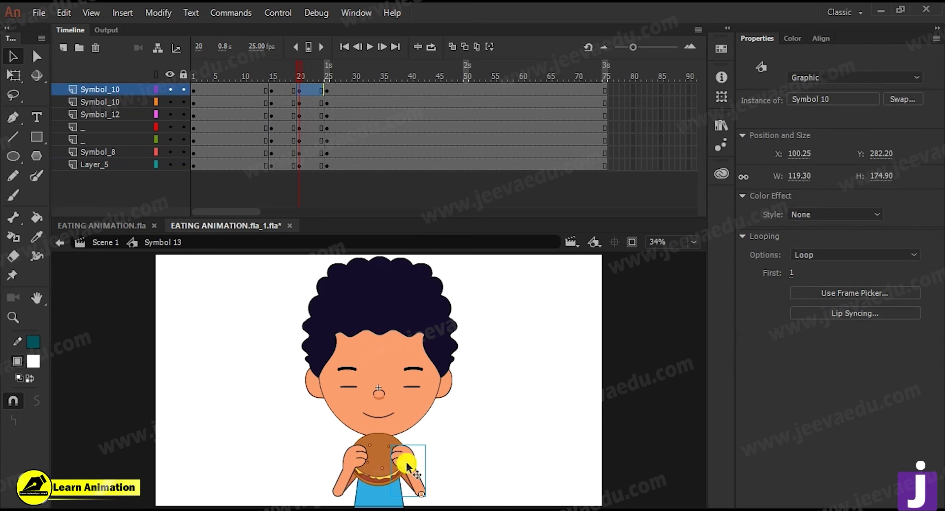
shift+click(351, 464)
shift+click(376, 459)
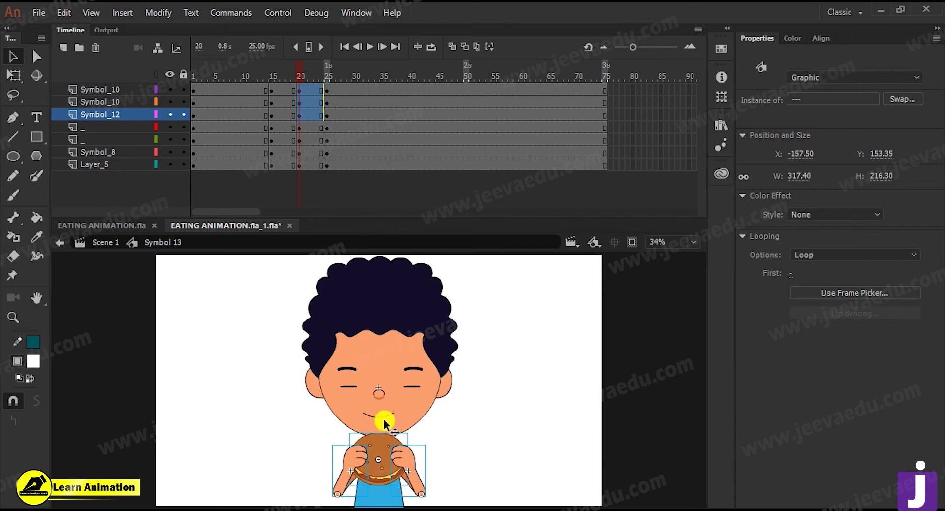
key(shift+Up)
key(Up)
key(Up)
- At frame 20, move the upper arm behind the character's right forearm up by about 20 px
key(z)
drag(288, 430, 498, 507)
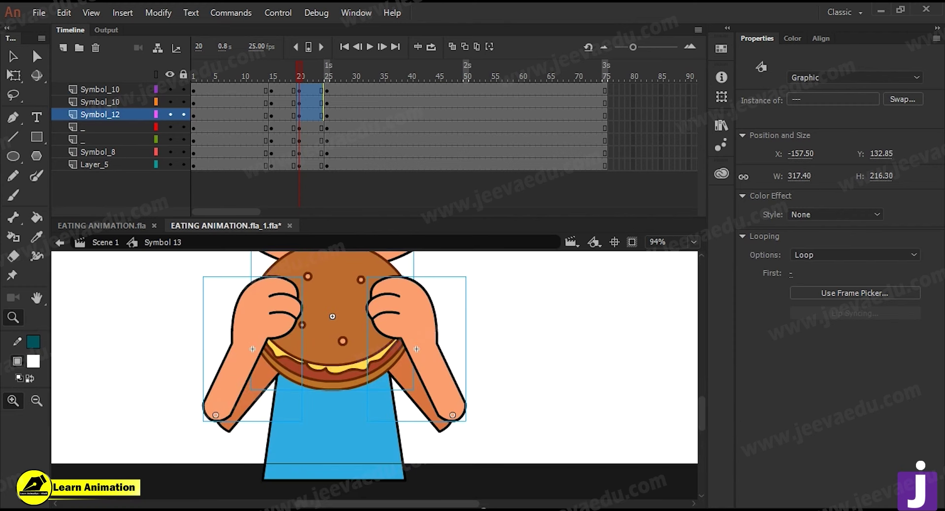
key(v)
click(488, 347)
click(259, 385)
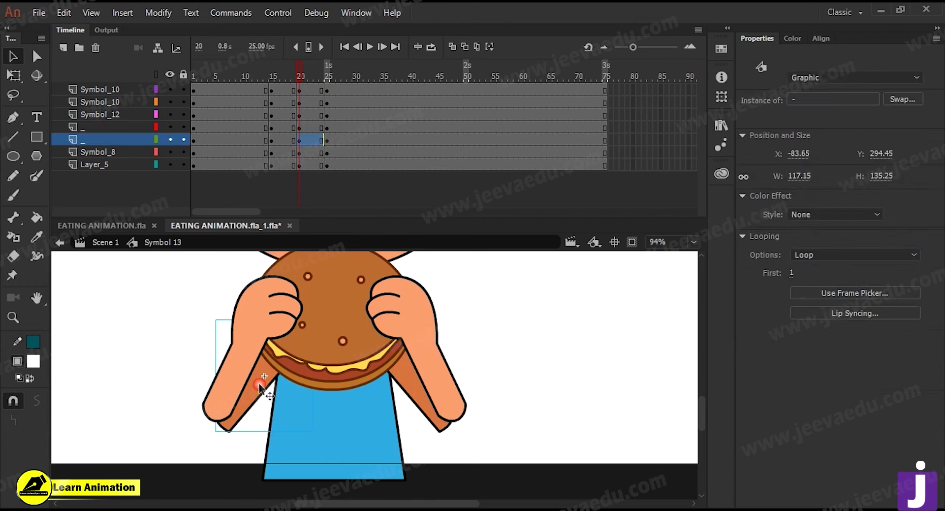
key(q)
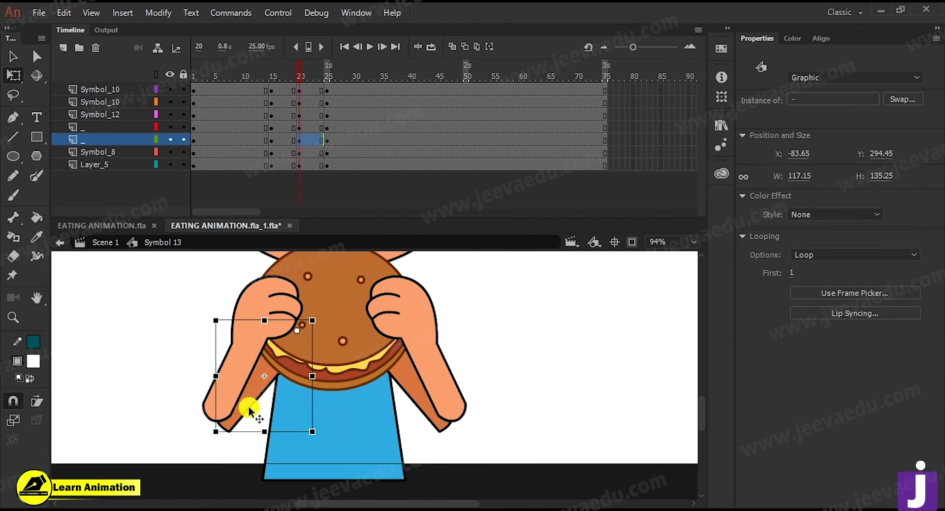
key(shift+Up)
key(shift+Up)
key(shift+Up)
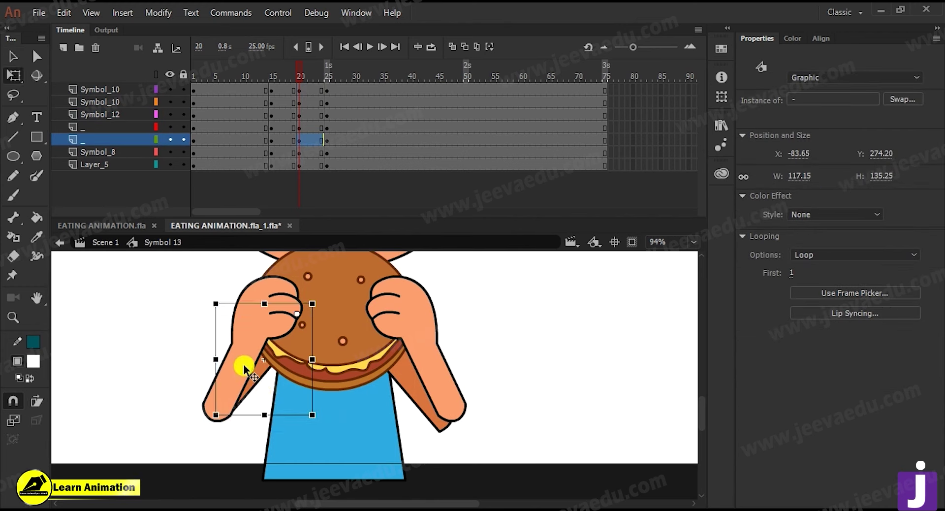
- Move the opposite upper arm up by about 20 px at frame 20, check the arm motion and save the file
click(424, 357)
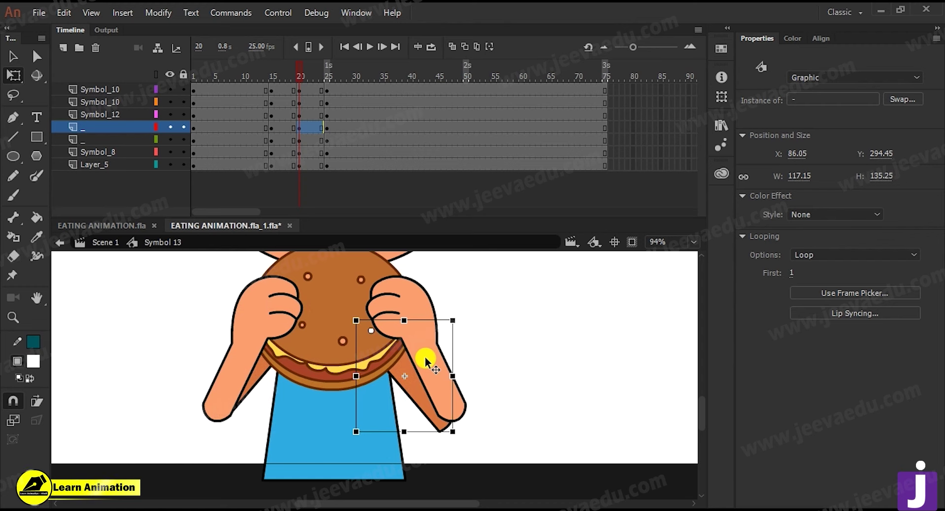
key(shift+Up)
key(shift+Up)
key(shift+Up)
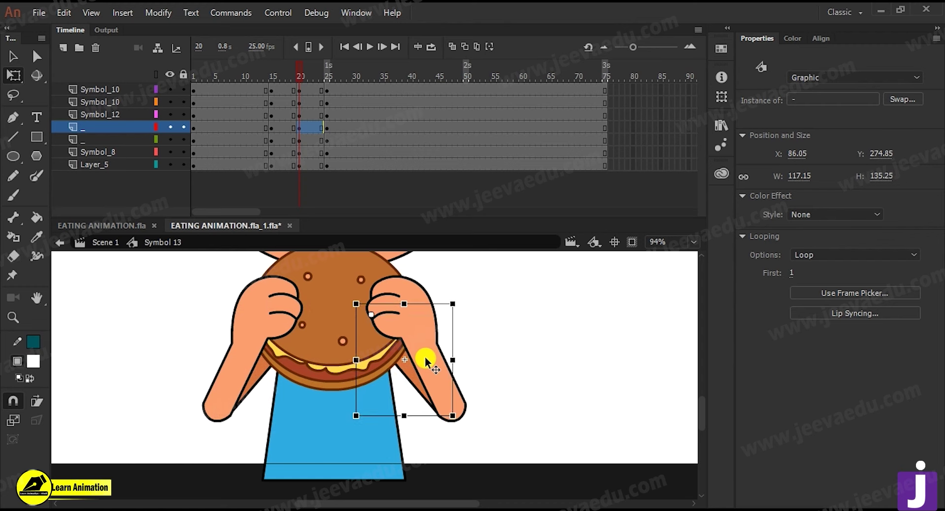
key(ctrl+minus)
drag(461, 296, 456, 358)
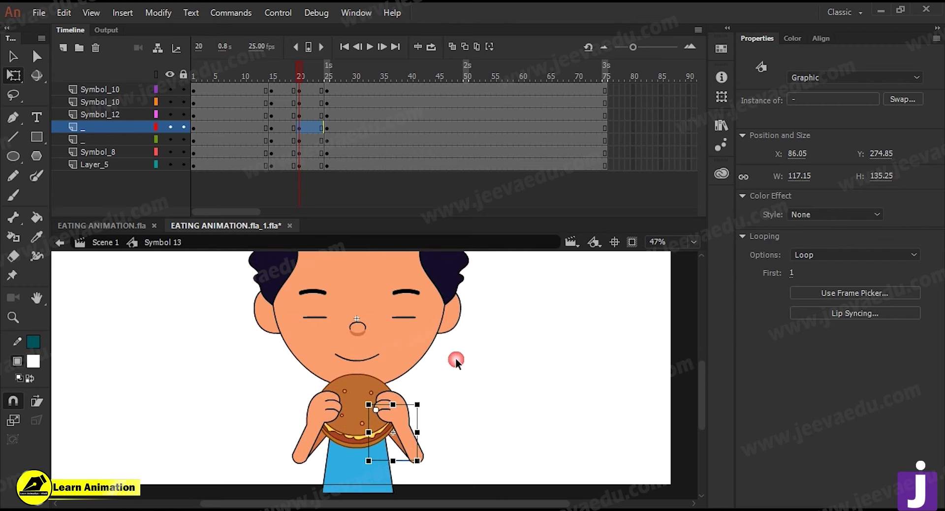
key(ctrl+s)
drag(302, 69, 255, 119)
key(ctrl+s)
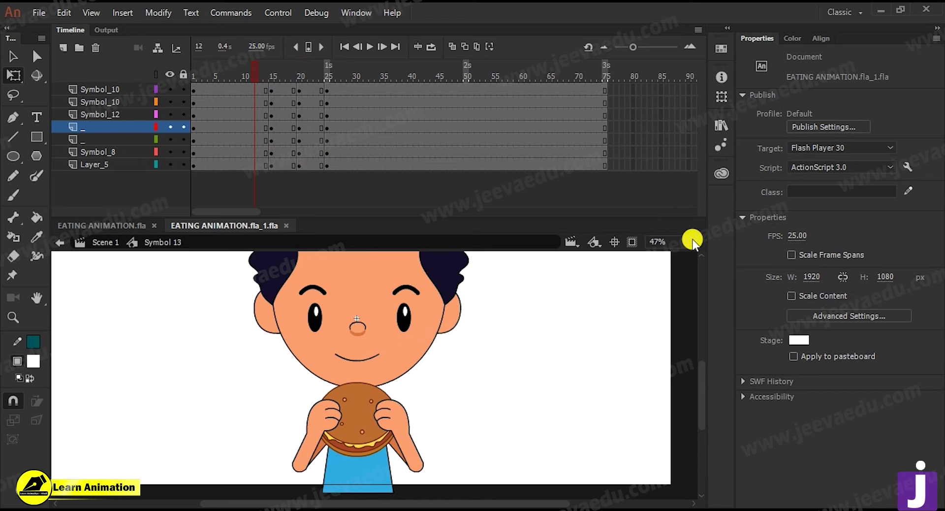
- Open the Symbol 8 head and add keyframes on all its layers at frames 15, 20 and 25
click(693, 240)
click(689, 253)
key(v)
click(270, 91)
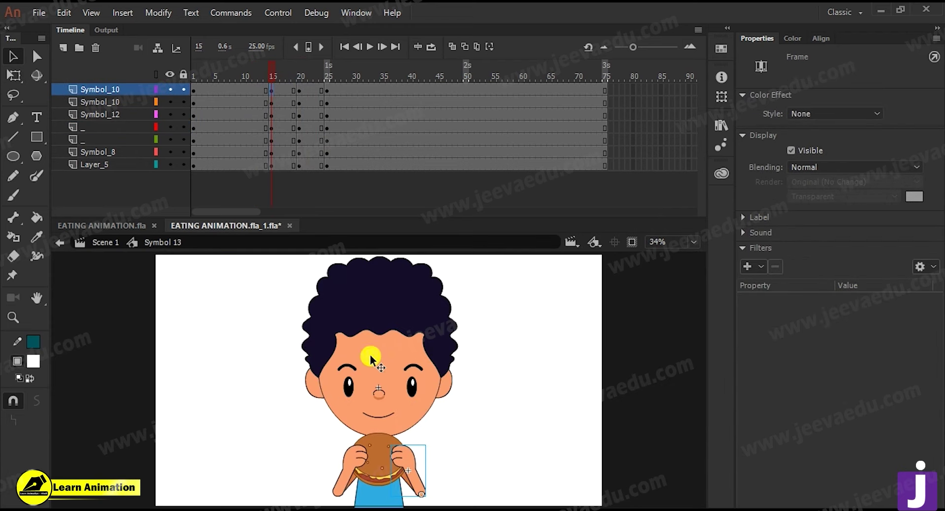
double_click(378, 395)
click(271, 88)
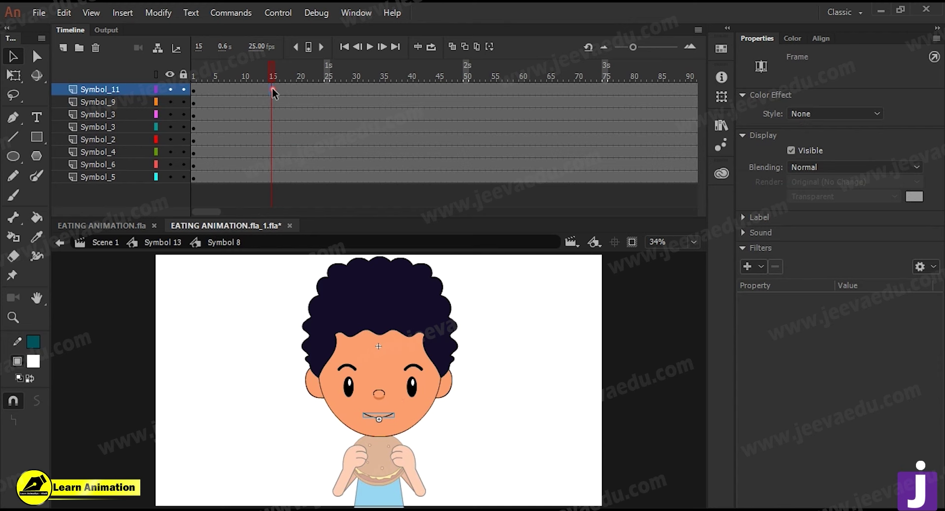
shift+click(270, 178)
click(300, 88)
shift+click(299, 178)
key(F6)
click(330, 89)
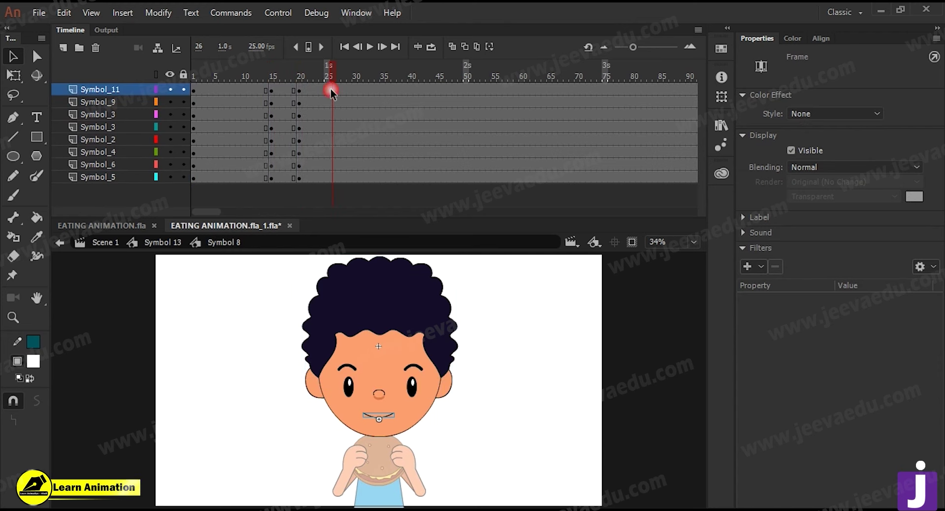
shift+click(327, 177)
key(F6)
- At frame 20 of the head symbol, move both eyes, the nose and the mouth down together by about 22 px
click(326, 72)
drag(326, 72, 297, 91)
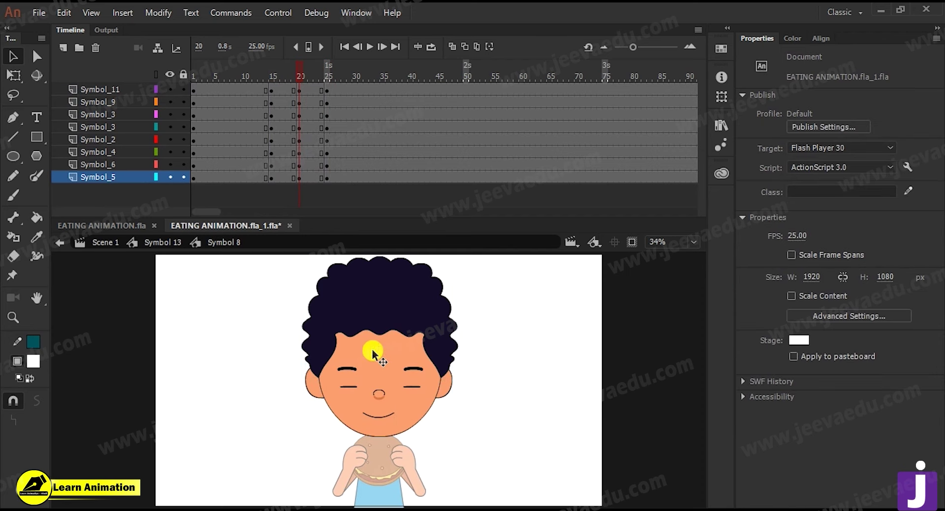
click(349, 387)
click(349, 389)
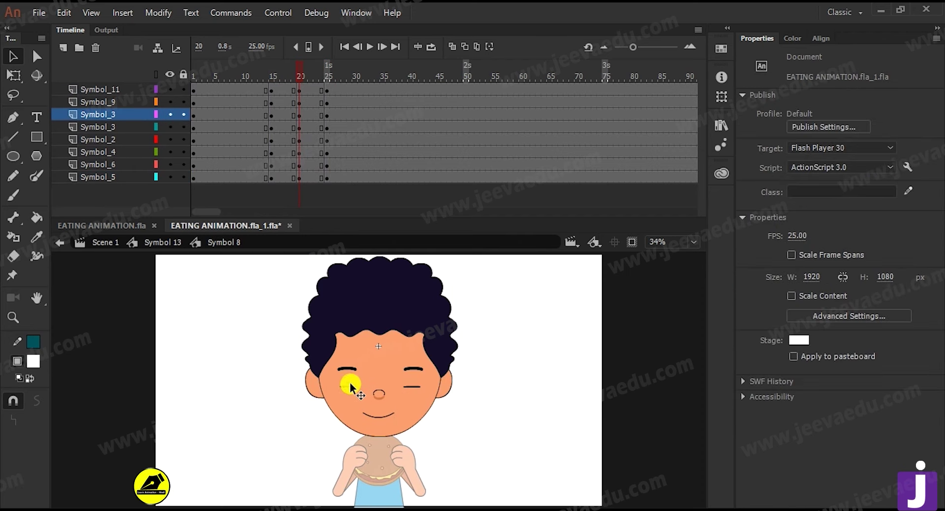
click(349, 388)
shift+click(351, 376)
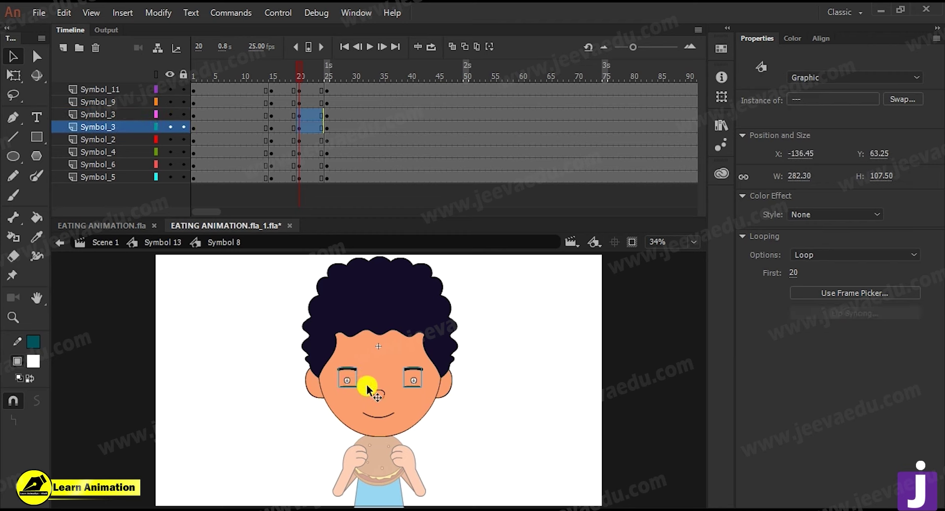
shift+click(376, 393)
shift+click(378, 416)
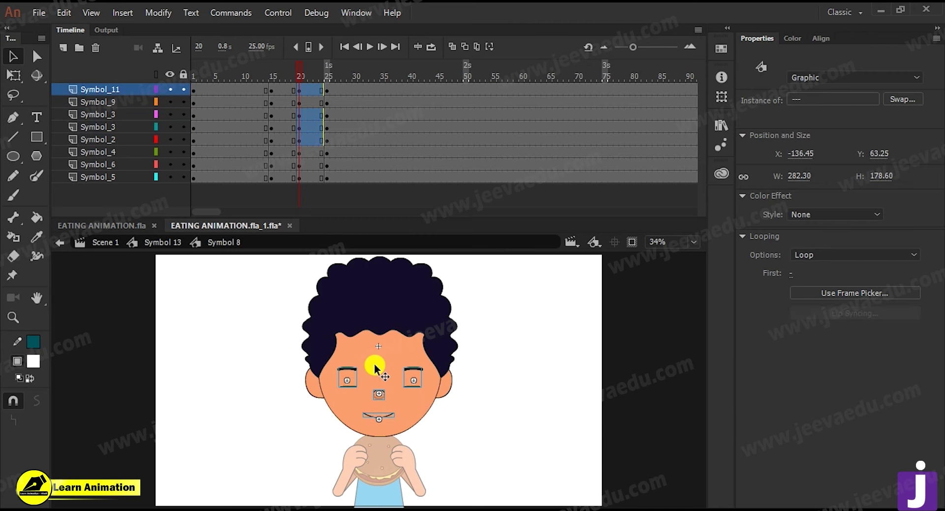
key(shift+Down)
key(Down)
key(Down)
key(Down)
key(Down)
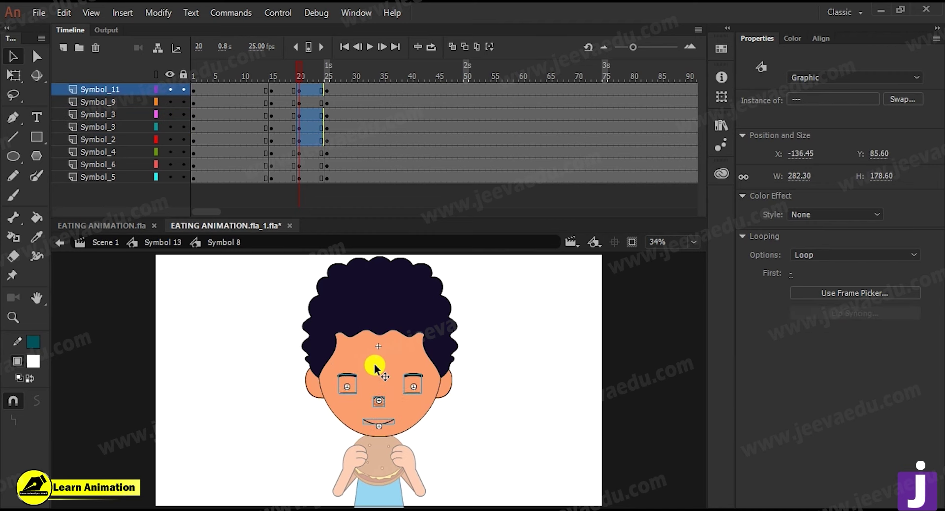
- At frame 20 of the head symbol, select both ears and nudge them slightly upward
click(319, 388)
shift+click(449, 391)
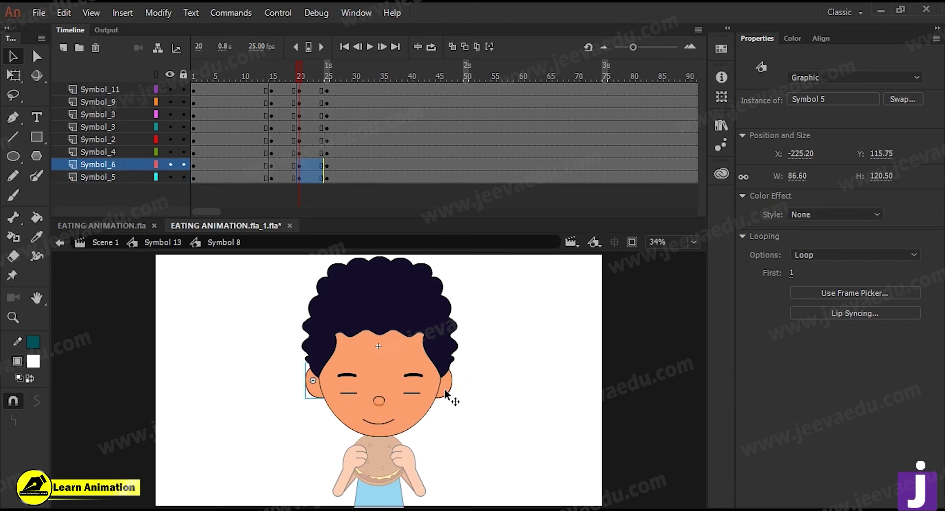
key(Up)
key(Up)
key(Up)
key(Up)
key(Up)
key(Up)
- Create classic tweens between frames 15 and 25 on all head layers with an ease of 10, and return to Symbol 13
click(294, 69)
drag(296, 72, 317, 183)
right_click(311, 94)
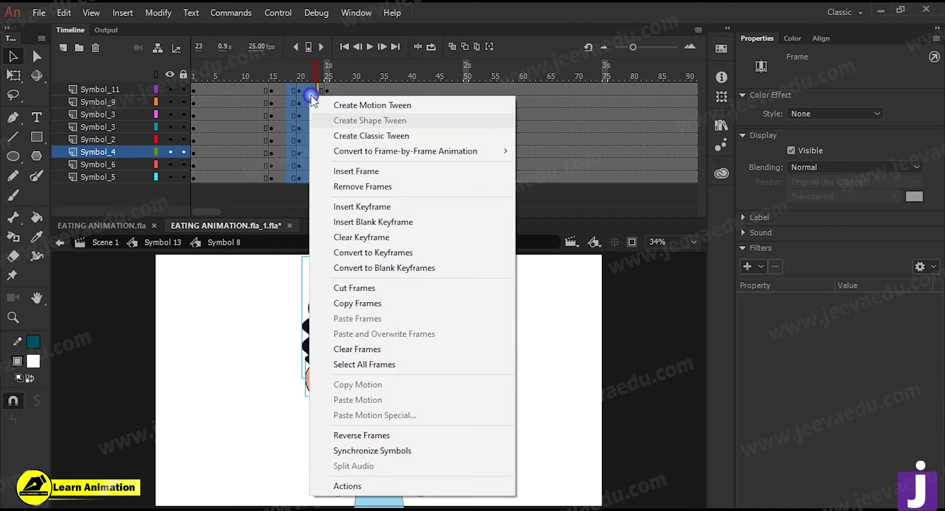
click(349, 136)
click(903, 275)
text(10)
key(Return)
click(506, 367)
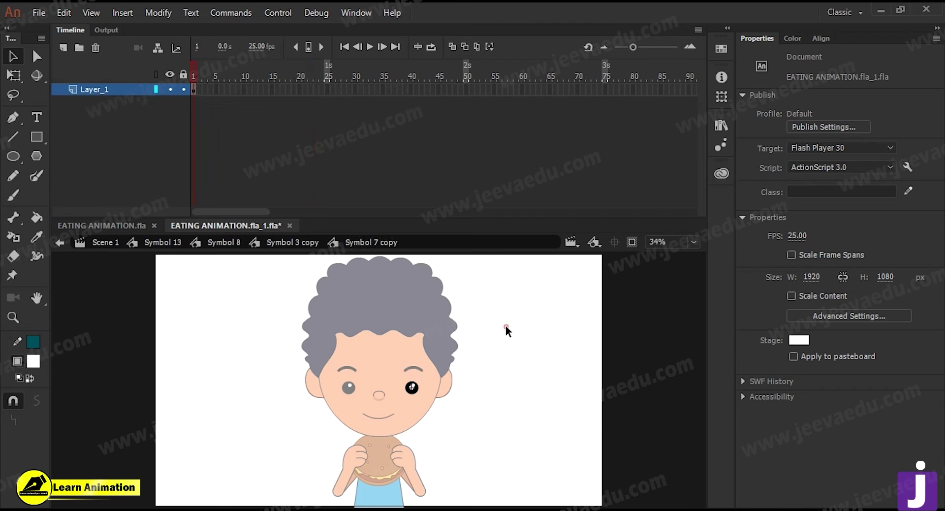
double_click(508, 329)
click(146, 241)
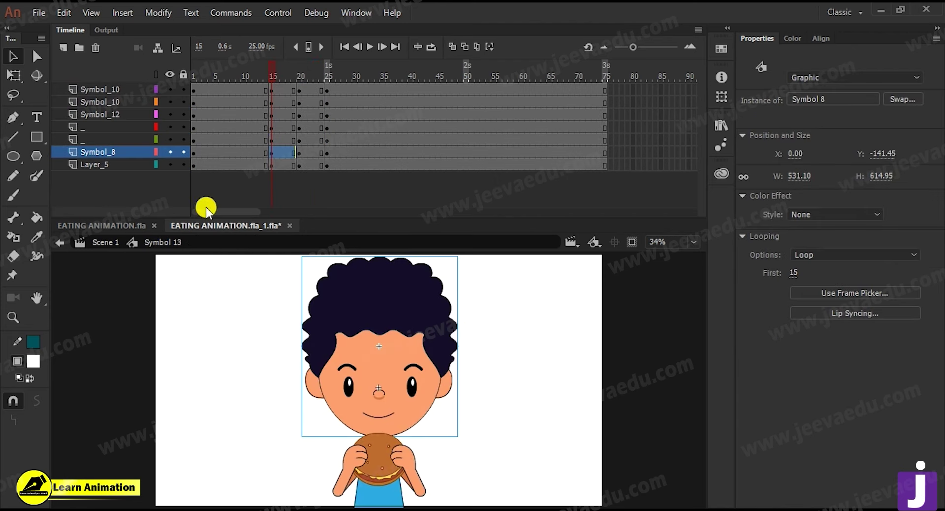
- Create classic tweens between frames 15 and 25 on all Symbol 13 layers with an ease of 100, and save the file
drag(281, 89, 314, 177)
right_click(303, 111)
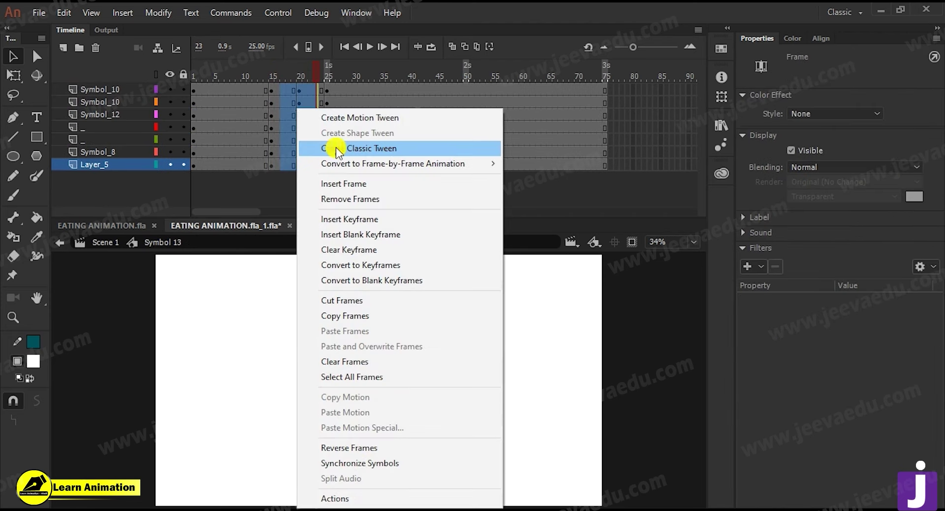
click(337, 146)
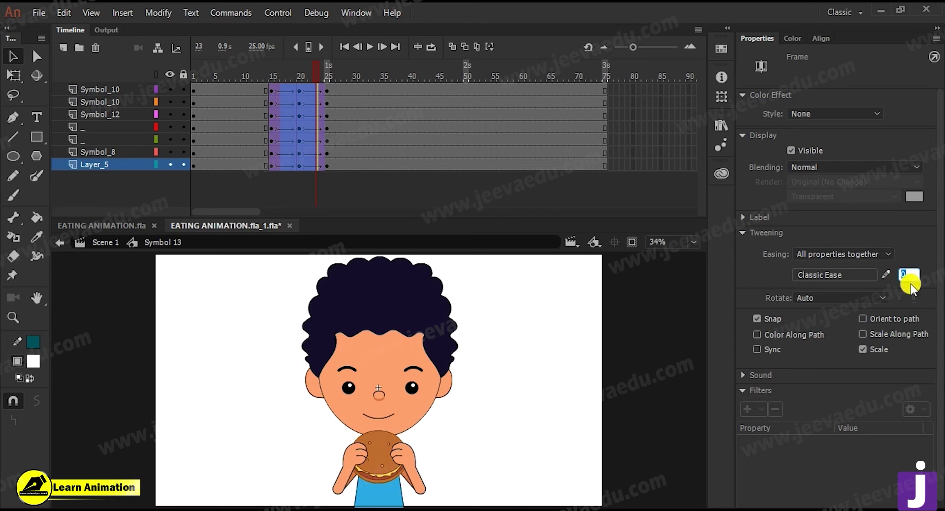
text(100)
key(Return)
key(ctrl+s)
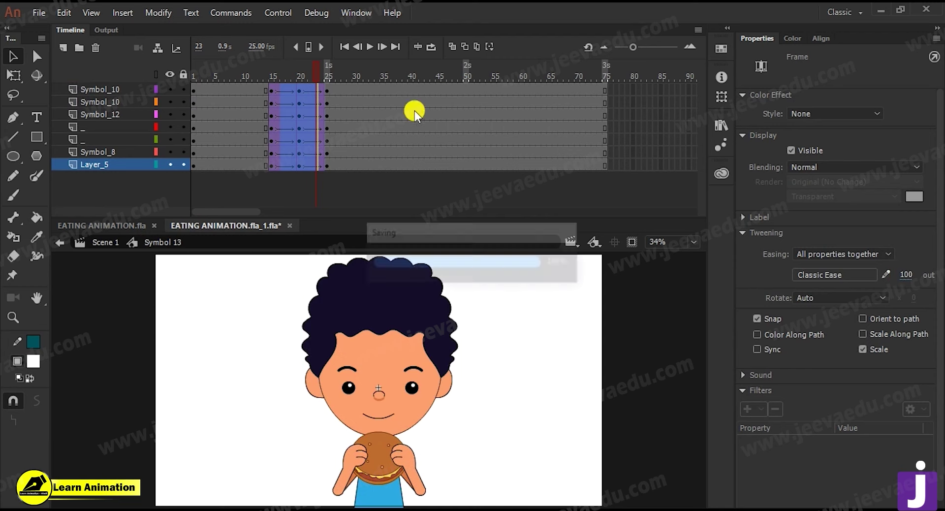
- At frame 20 of Symbol 13, move the head down by about 20 px and check the motion from frame 15
drag(321, 70, 301, 142)
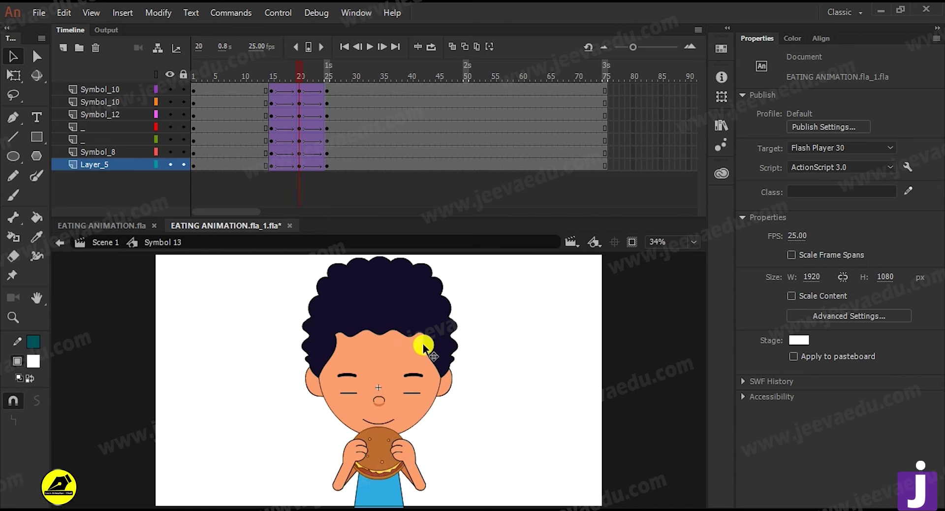
click(400, 301)
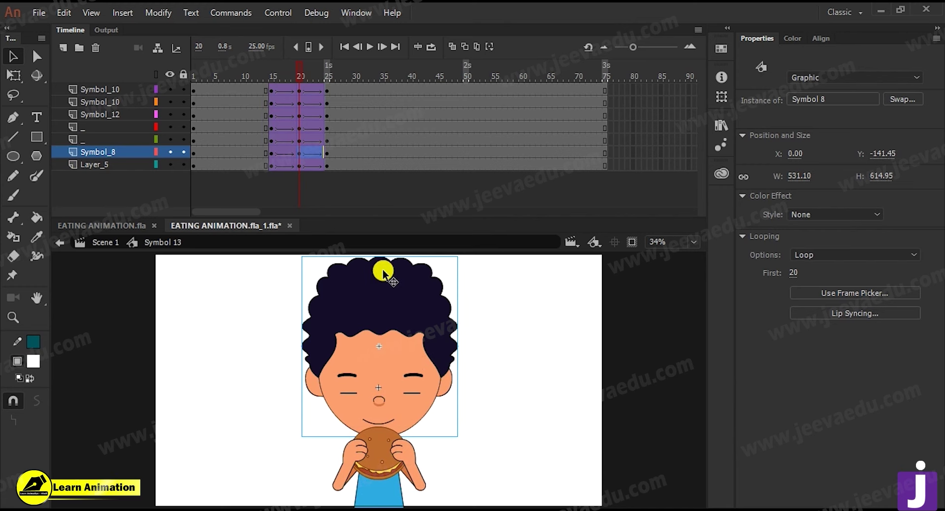
key(shift+Down)
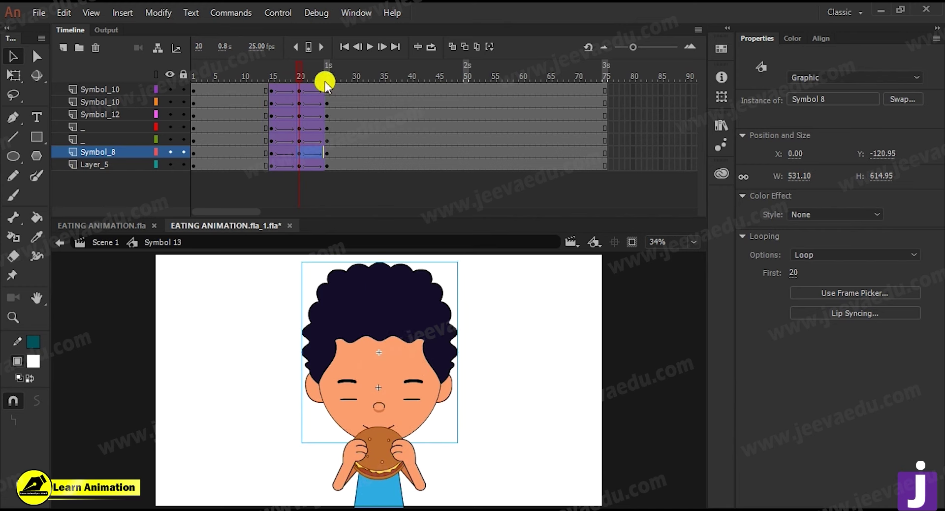
click(272, 75)
drag(272, 101, 301, 129)
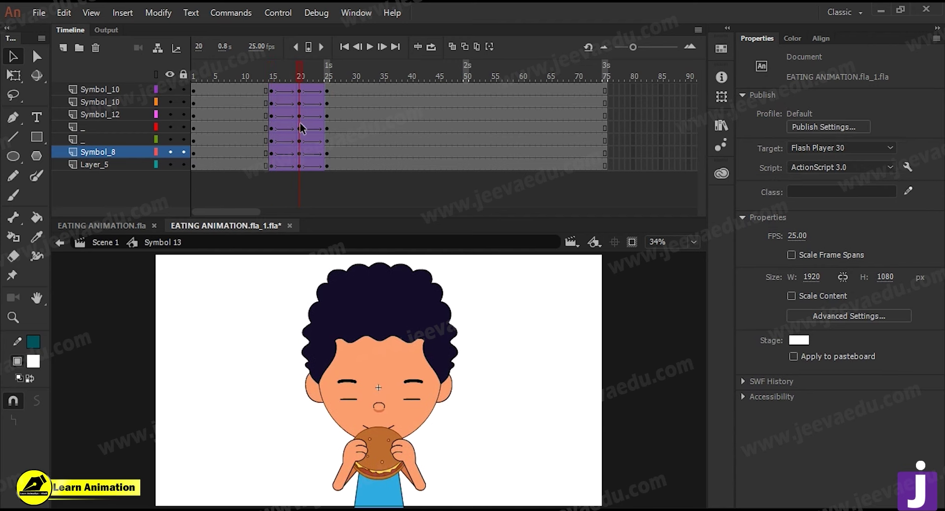
drag(304, 79, 273, 87)
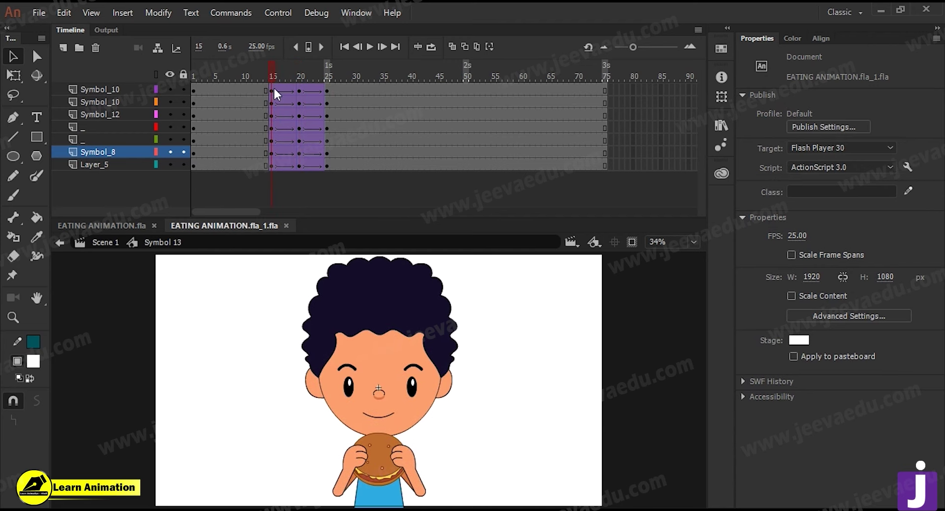
- Open the mouth symbol Symbol 11 inside the head and insert keyframes at frames 11 and 15
double_click(388, 416)
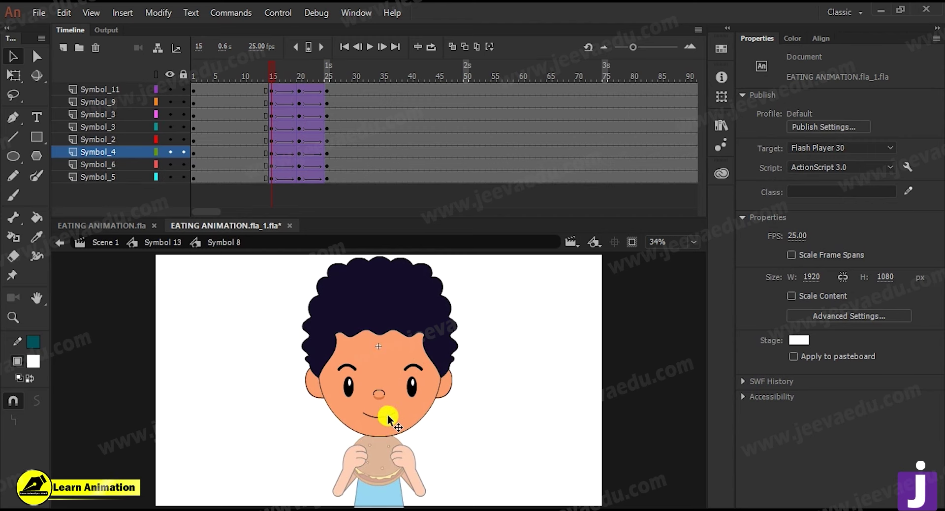
double_click(385, 415)
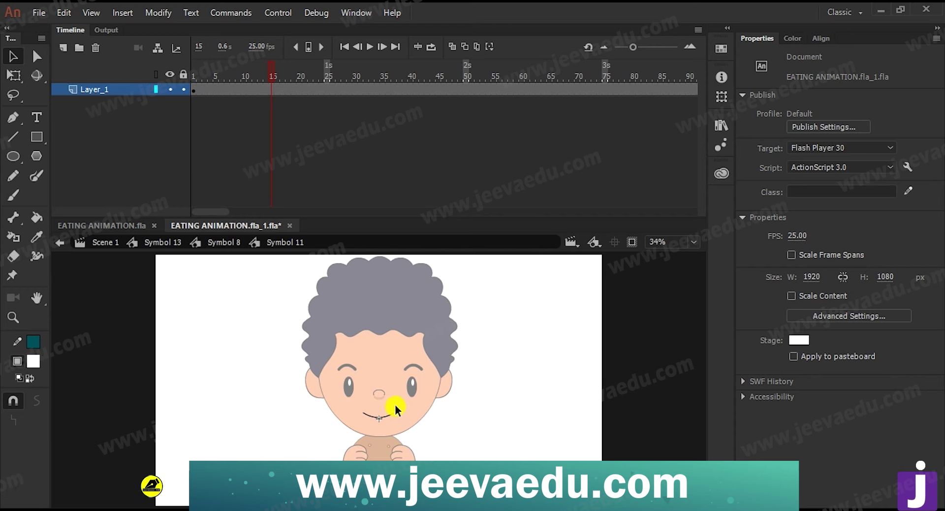
click(260, 79)
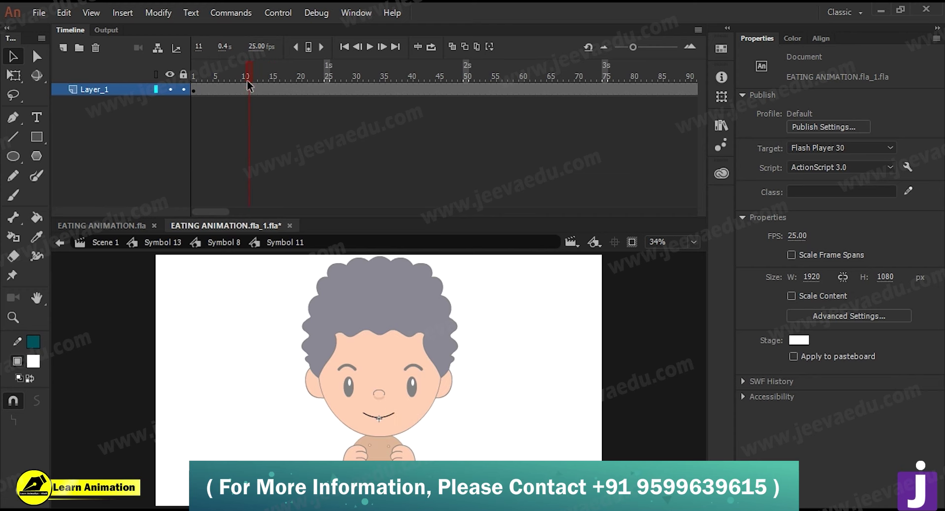
click(250, 89)
key(F6)
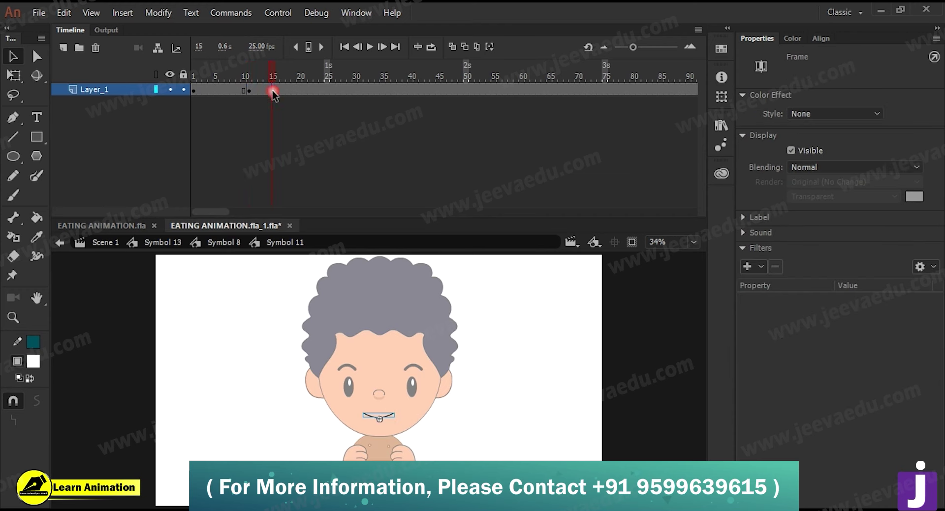
- At frame 11, set the mouth graphic's first frame to 2 to show the open mouth, and save the file
drag(270, 75, 249, 76)
click(248, 89)
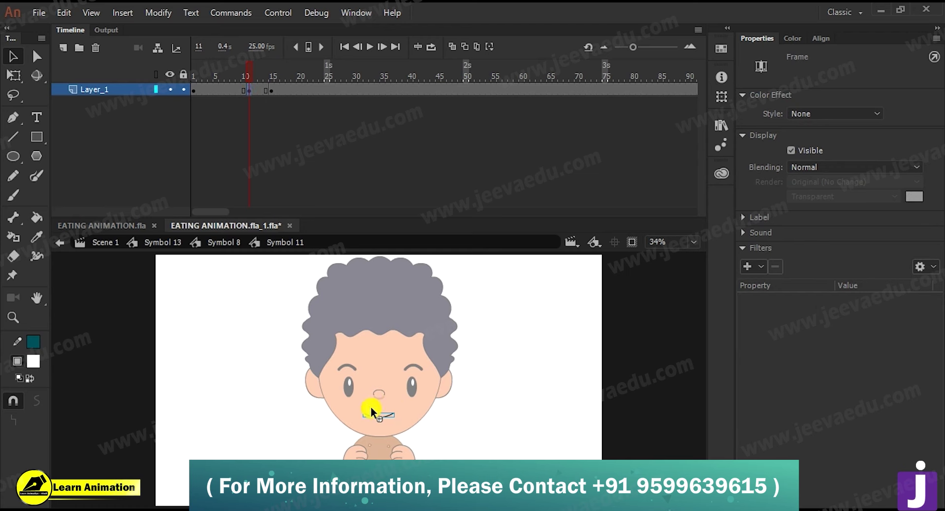
click(387, 412)
click(797, 271)
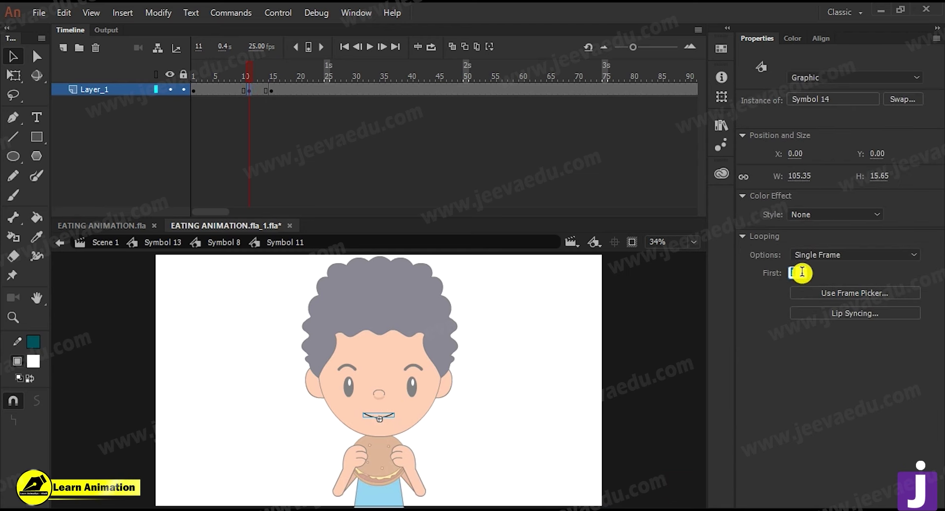
text(2)
key(Return)
key(z)
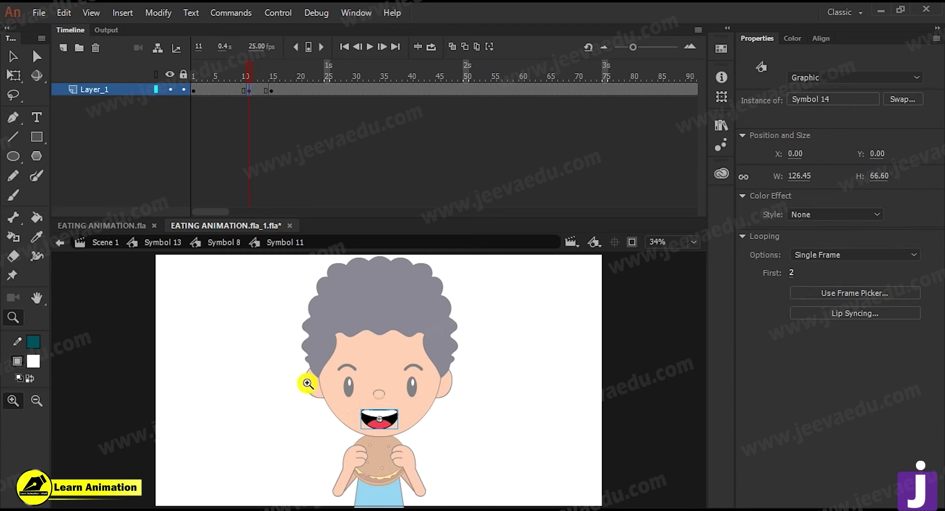
drag(305, 382, 451, 477)
key(ctrl+s)
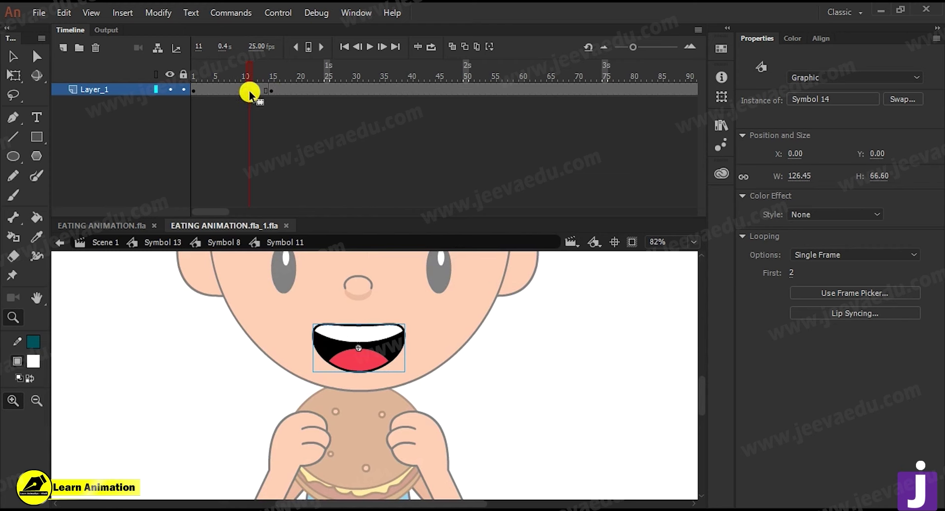
- Check the mouth from the head symbol, reopen Symbol 11 and set the mouth graphic's first frame to 2 at frame 15
key(v)
click(232, 337)
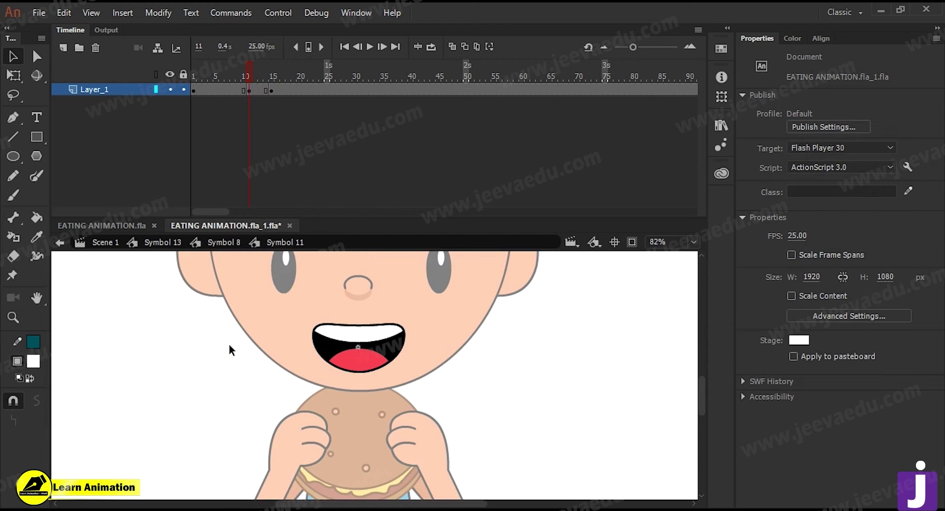
double_click(229, 345)
drag(285, 69, 274, 117)
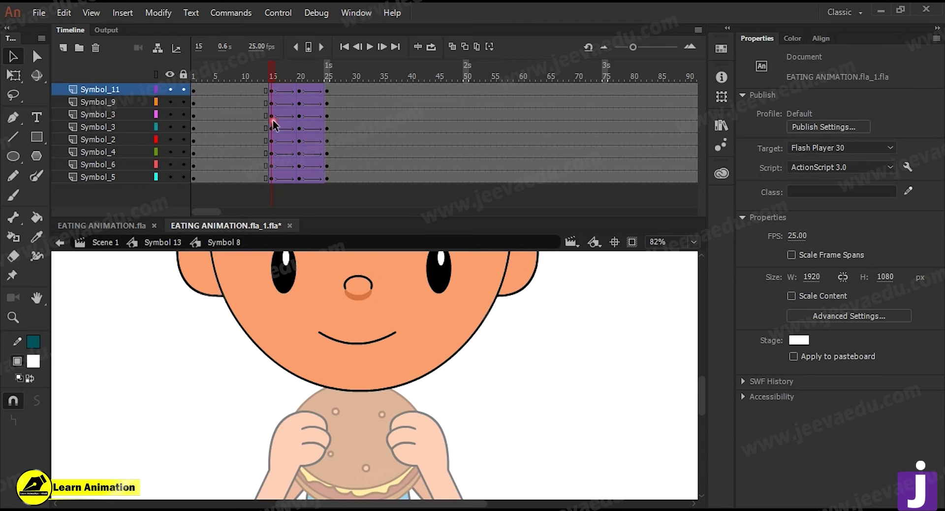
double_click(375, 340)
click(253, 92)
click(274, 92)
click(365, 345)
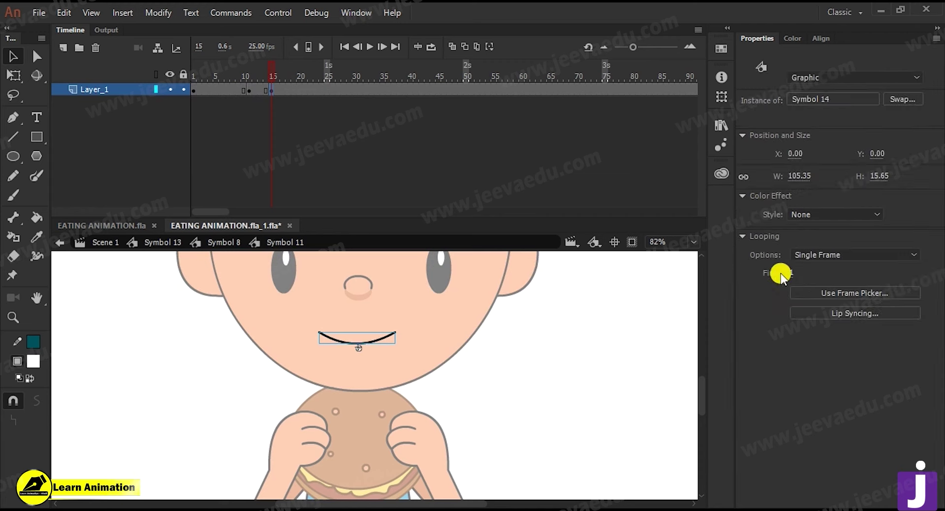
- At frame 11, scale the open mouth down around its centre to about 36 px wide and 11 px high
click(249, 92)
key(q)
drag(359, 372, 382, 351)
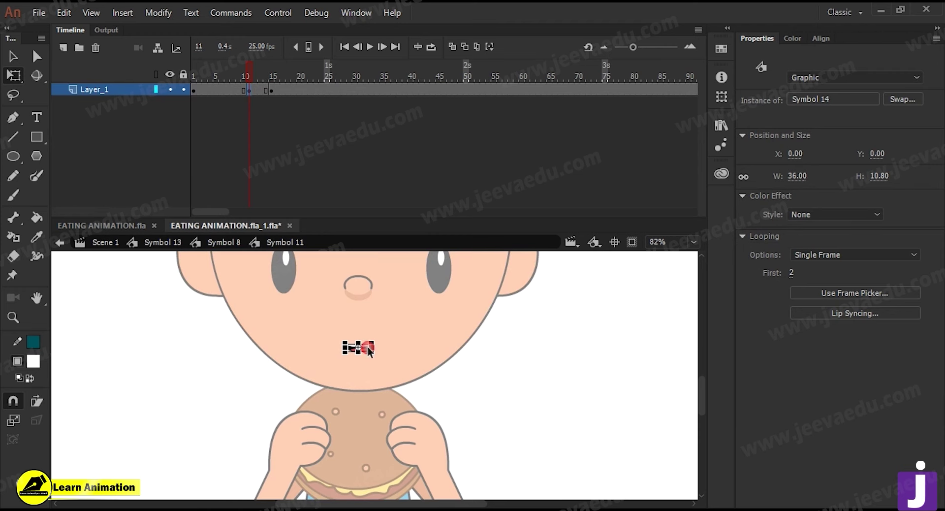
click(500, 347)
- Create a classic tween between the mouth keyframes at frames 11 and 15, increase its ease and check the motion in Symbol 13
right_click(266, 95)
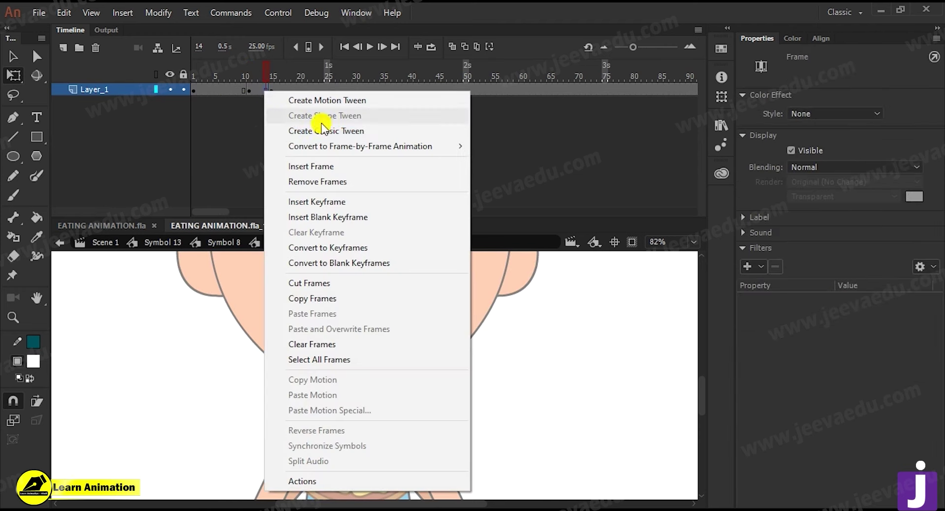
click(322, 132)
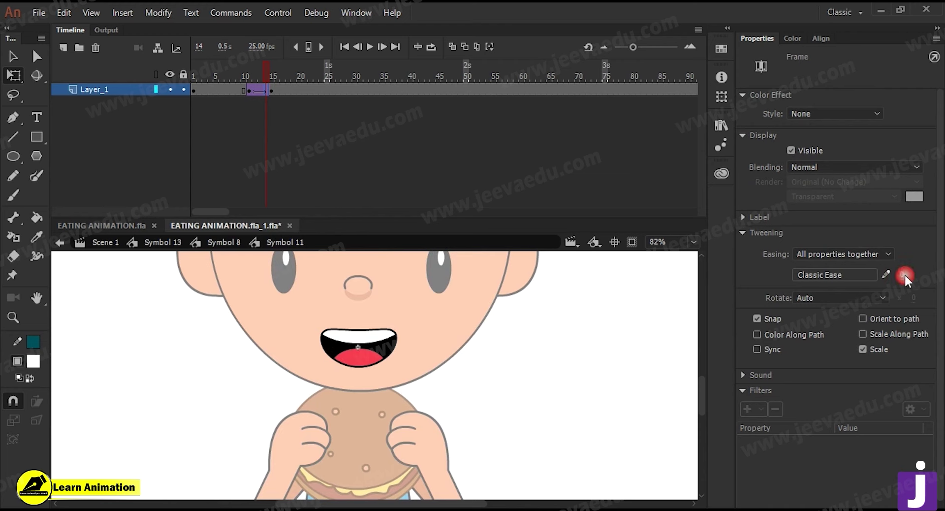
drag(902, 277, 943, 274)
drag(276, 74, 291, 132)
key(ctrl+minus)
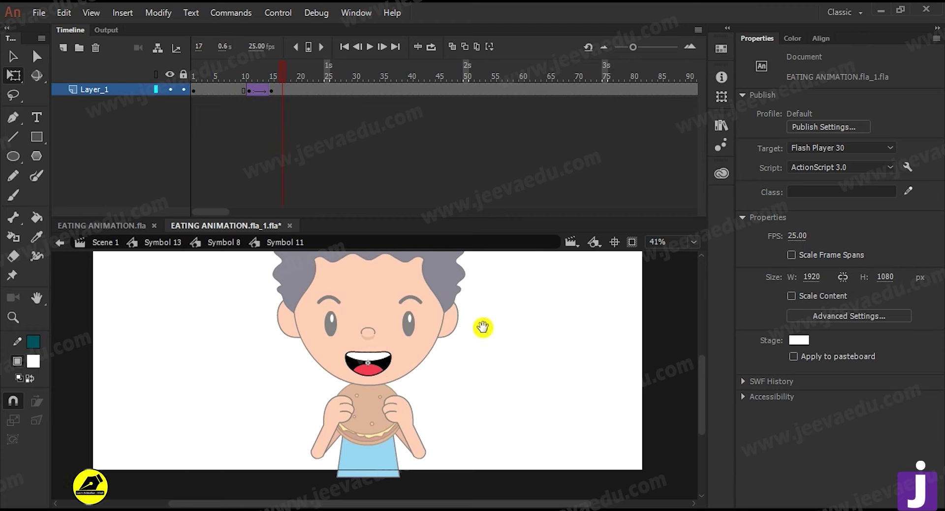
key(v)
double_click(558, 343)
drag(282, 74, 181, 107)
drag(239, 101, 295, 117)
double_click(523, 280)
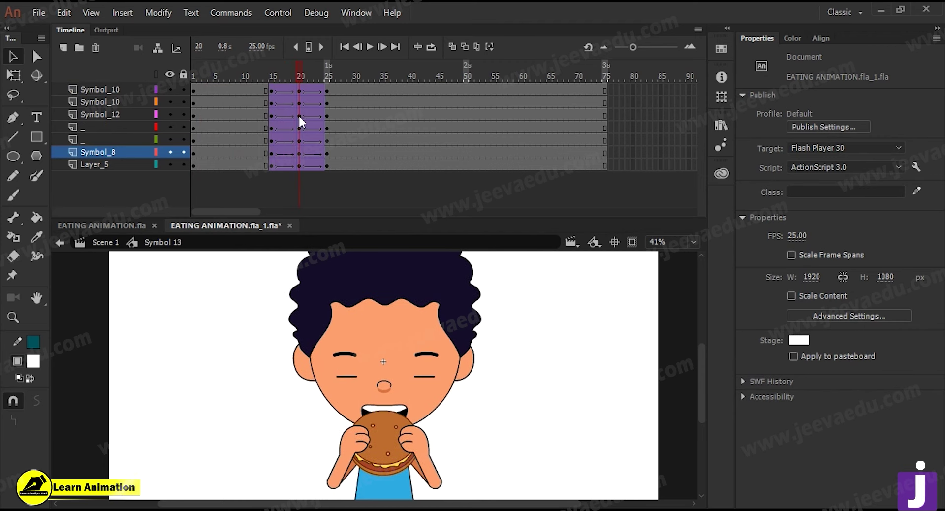
- Reopen Symbol 11, add a keyframe at frame 20 with the mouth graphic's first frame set to 3, and save the file
click(298, 117)
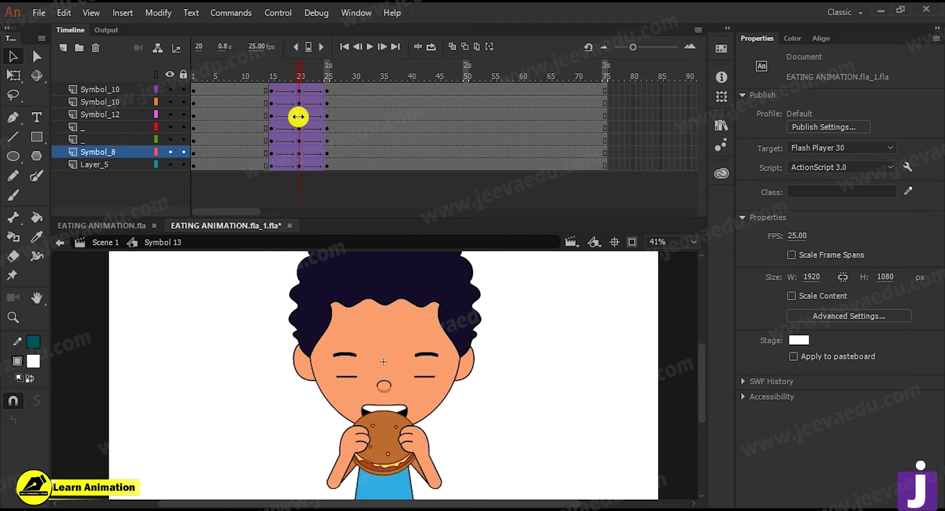
double_click(399, 409)
double_click(403, 409)
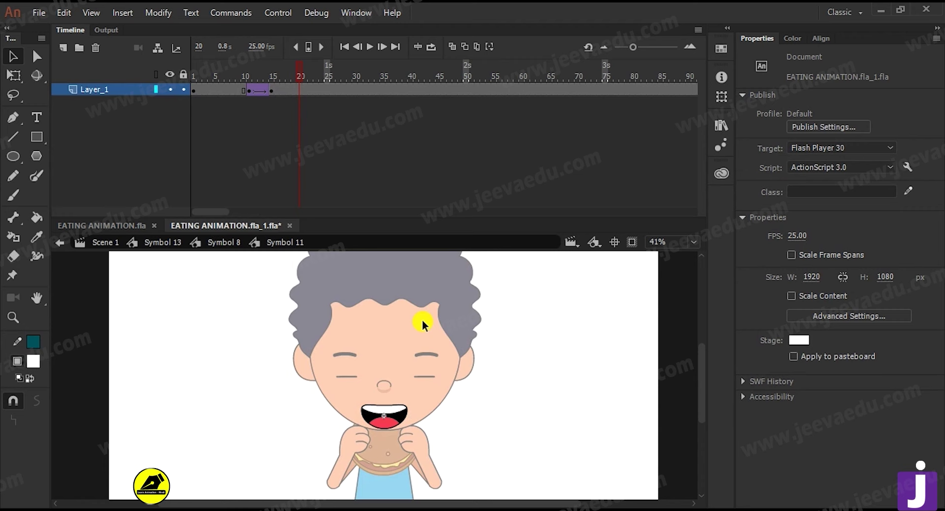
click(299, 91)
key(ctrl+s)
click(393, 421)
click(791, 272)
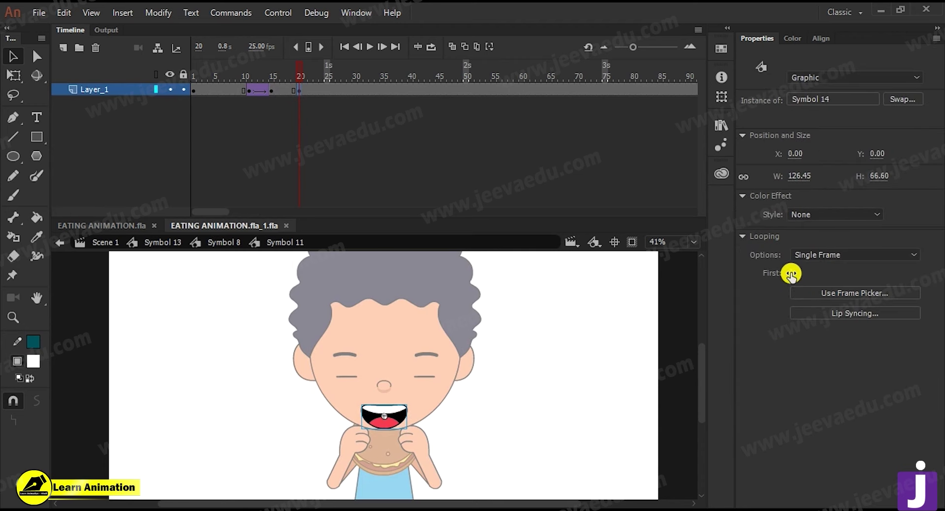
text(3)
key(Return)
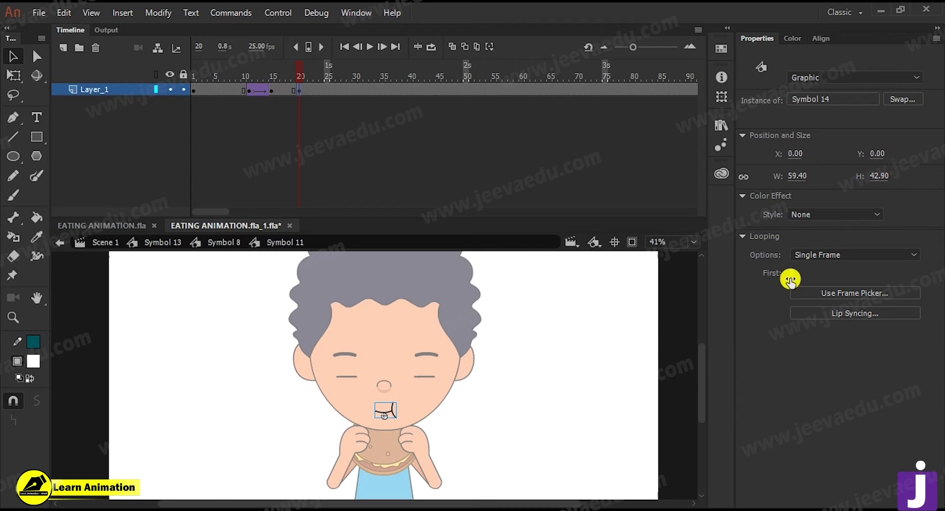
click(298, 90)
key(ctrl+s)
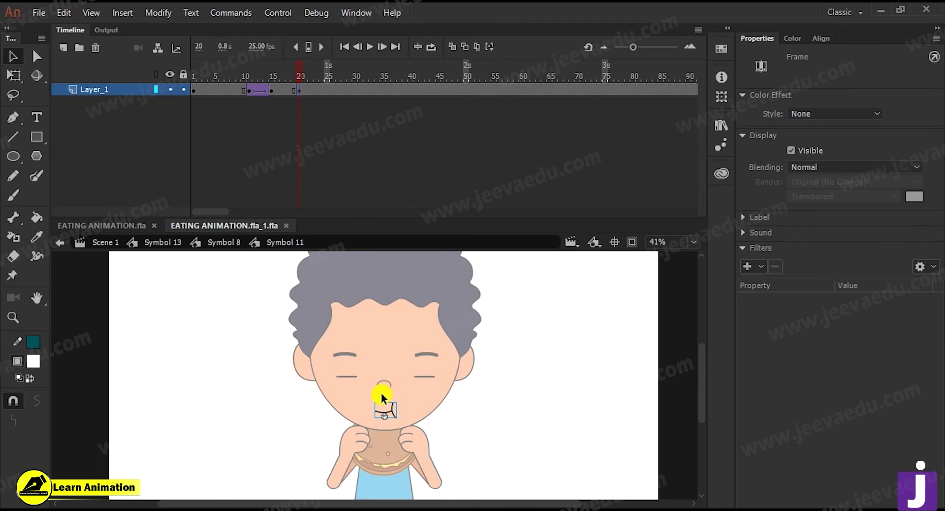
- Open the mouth graphic Symbol 14 to inspect the mouth shape on its first frame, and return to Symbol 11
click(386, 412)
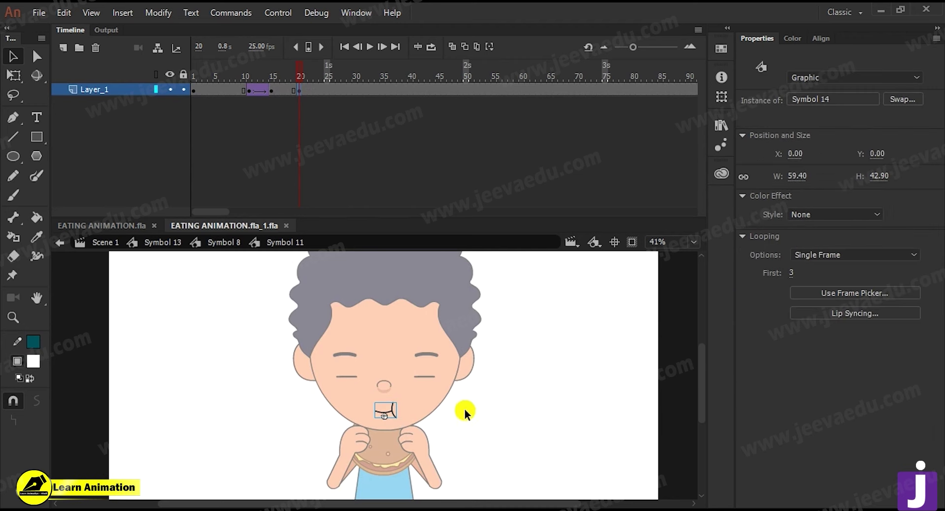
double_click(389, 413)
click(193, 89)
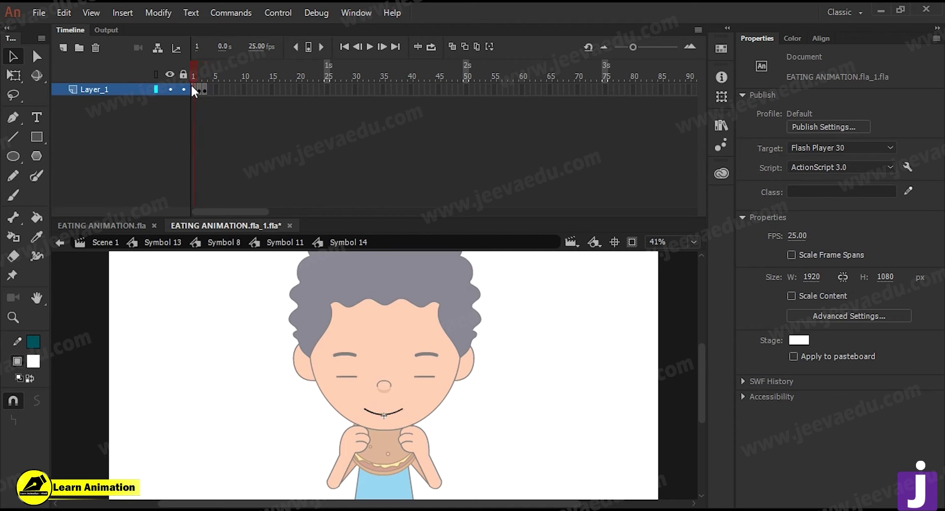
double_click(520, 344)
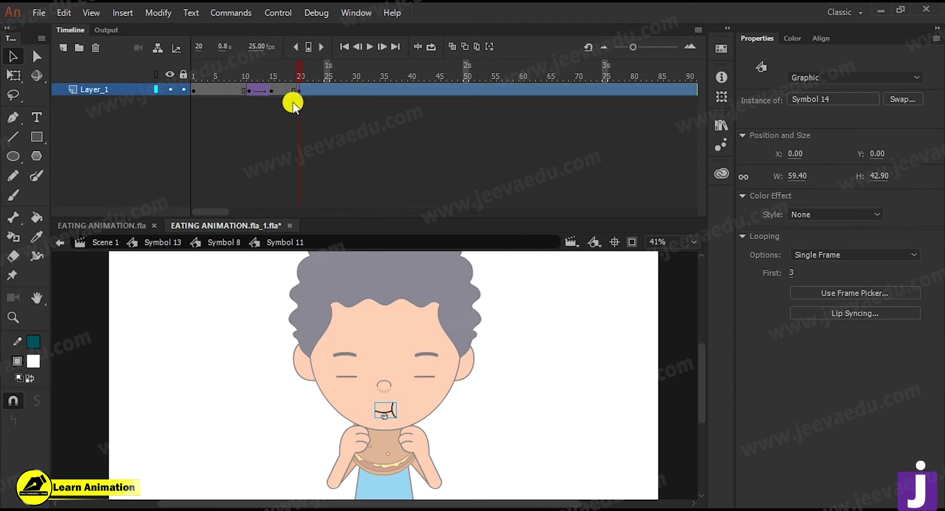
- At frame 20, try the mouth graphic's first frame at 2 and restore it to 3
click(299, 91)
click(391, 408)
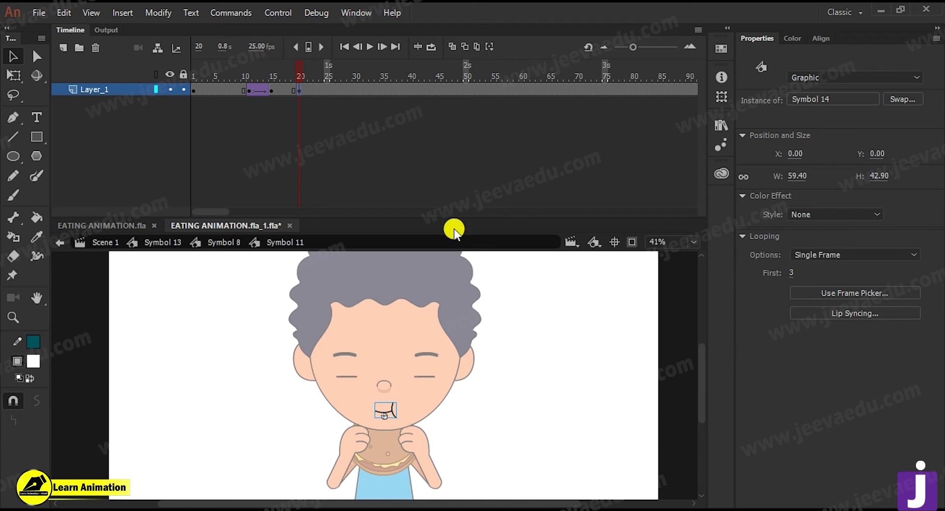
click(792, 272)
text(2)
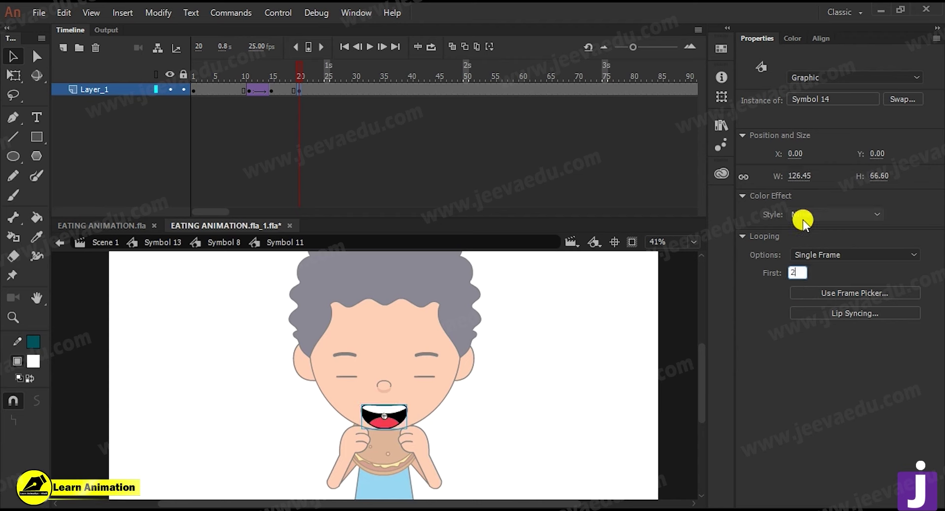
key(BackSpace)
text(3)
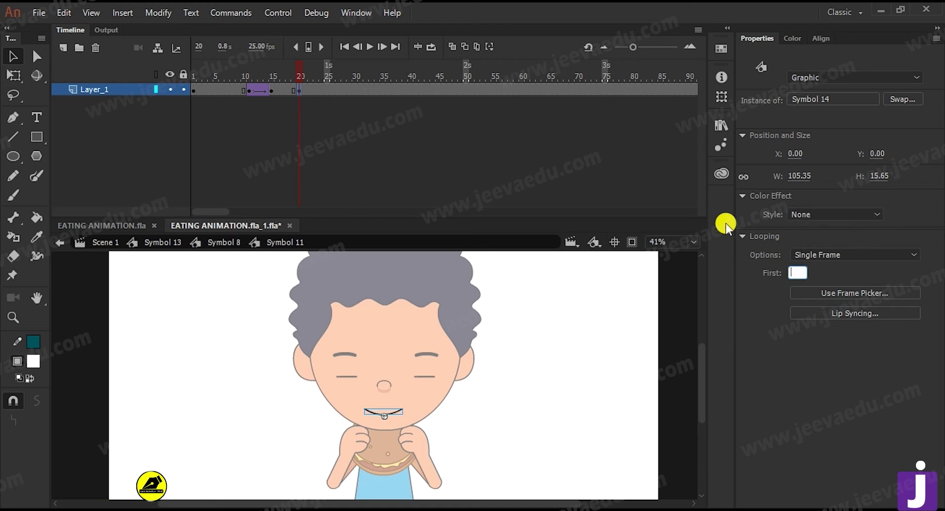
- Open the burger symbol Symbol 12 from Symbol 13, add a keyframe at frame 20 and set the burger graphic's first frame to 2
double_click(564, 343)
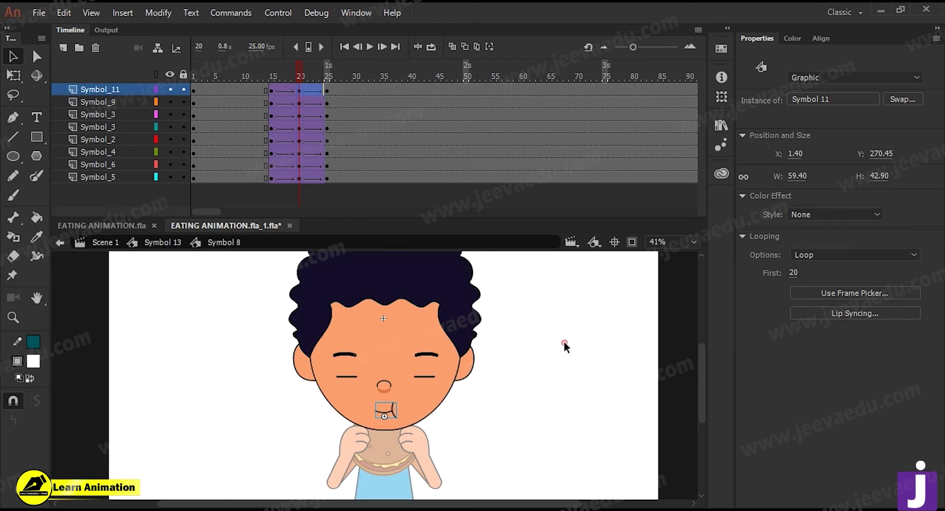
mouse_move(297, 66)
mouse_down()
mouse_move(274, 81)
mouse_move(300, 83)
mouse_up()
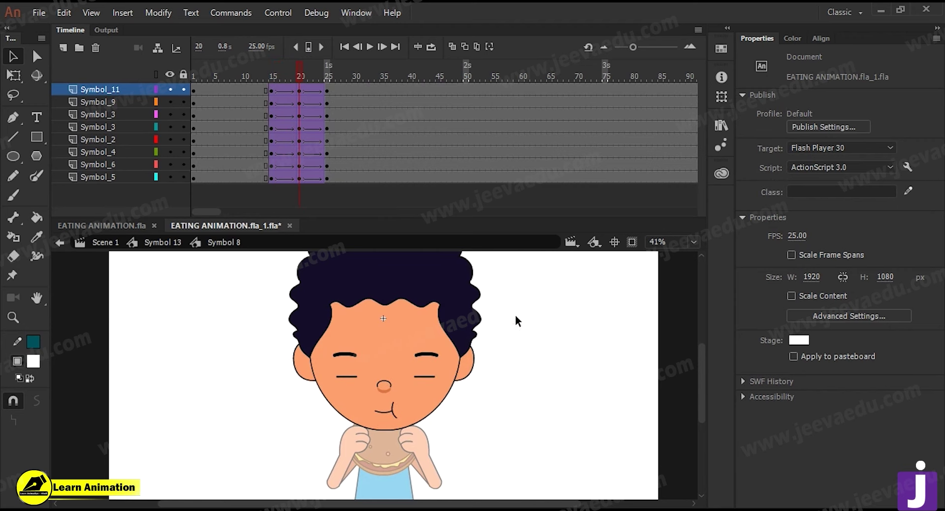
double_click(515, 320)
click(384, 421)
double_click(383, 421)
click(384, 423)
click(295, 92)
click(299, 91)
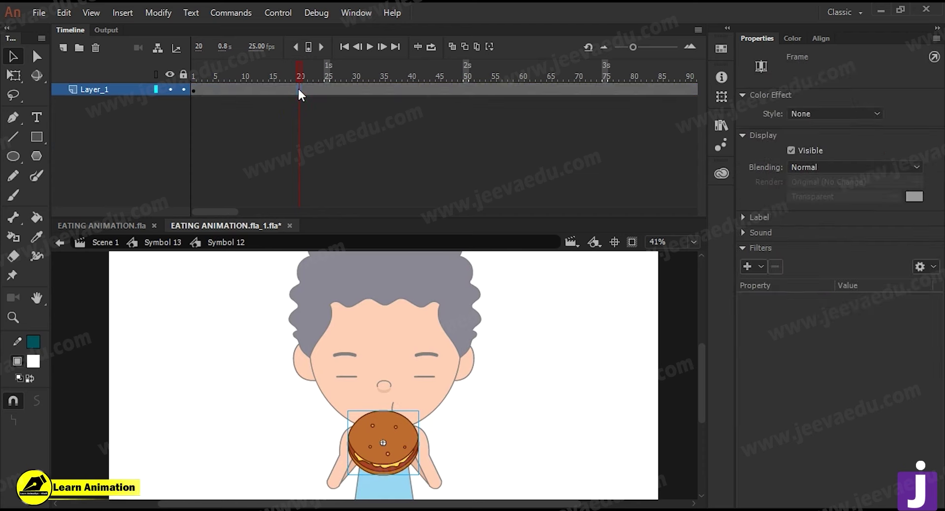
click(379, 418)
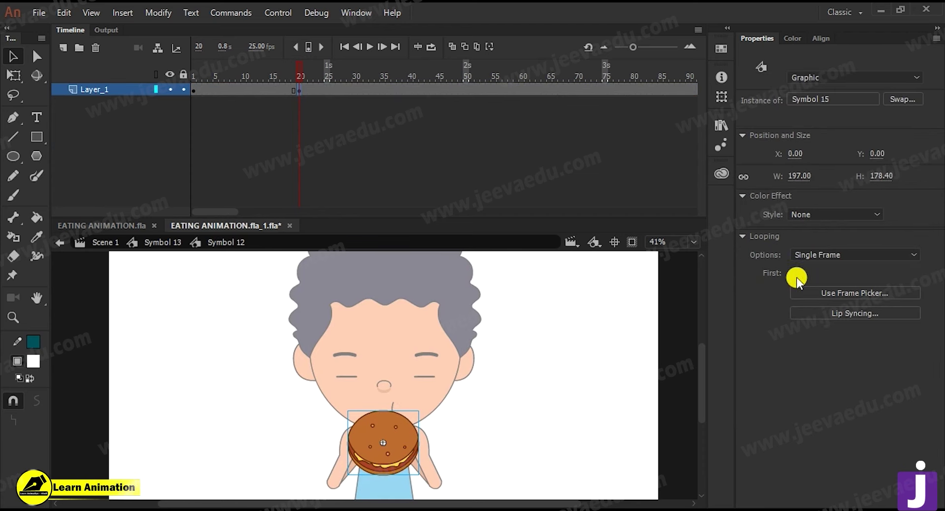
text(2)
key(Return)
- Open the burger graphic Symbol 15 to inspect the burger shape on its frame 2, and return to Symbol 12
click(792, 272)
double_click(391, 414)
drag(205, 60, 202, 87)
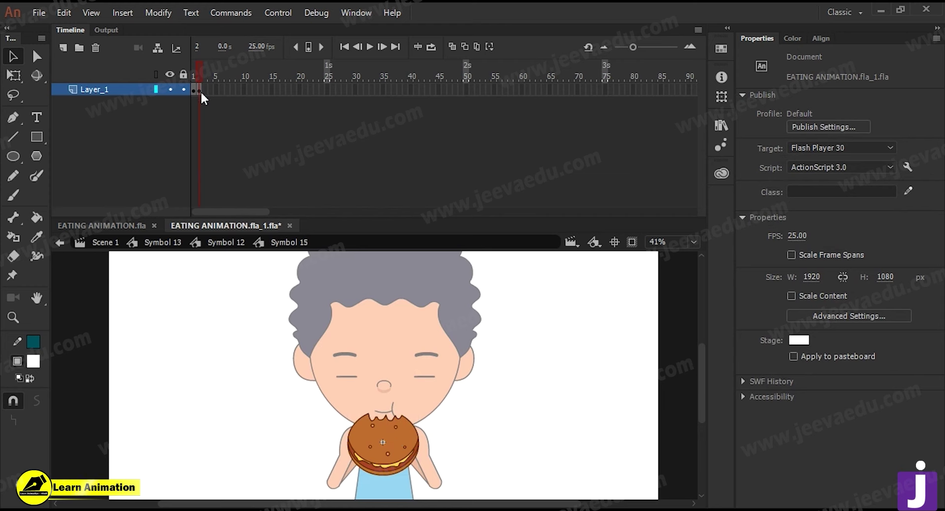
double_click(501, 376)
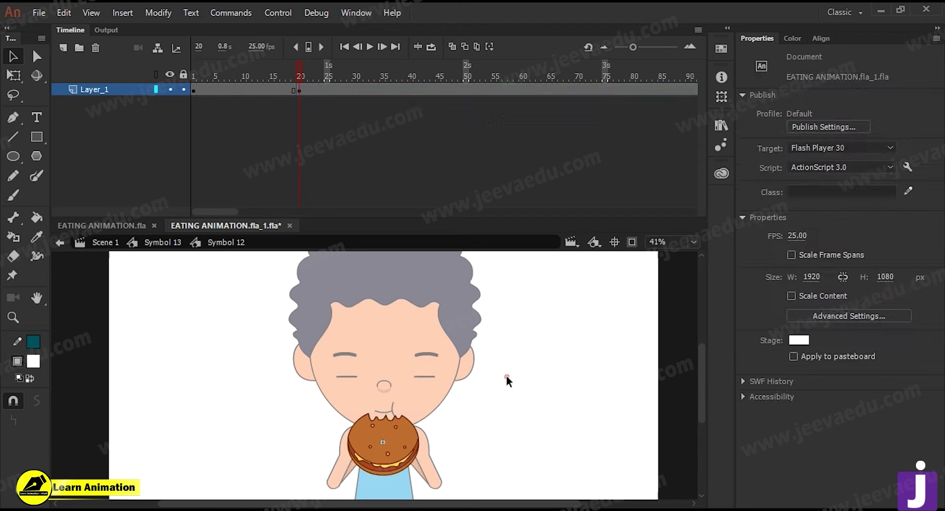
- Return to Symbol 13 and play the animation to check the bite and the burger change
double_click(506, 375)
drag(296, 73, 190, 143)
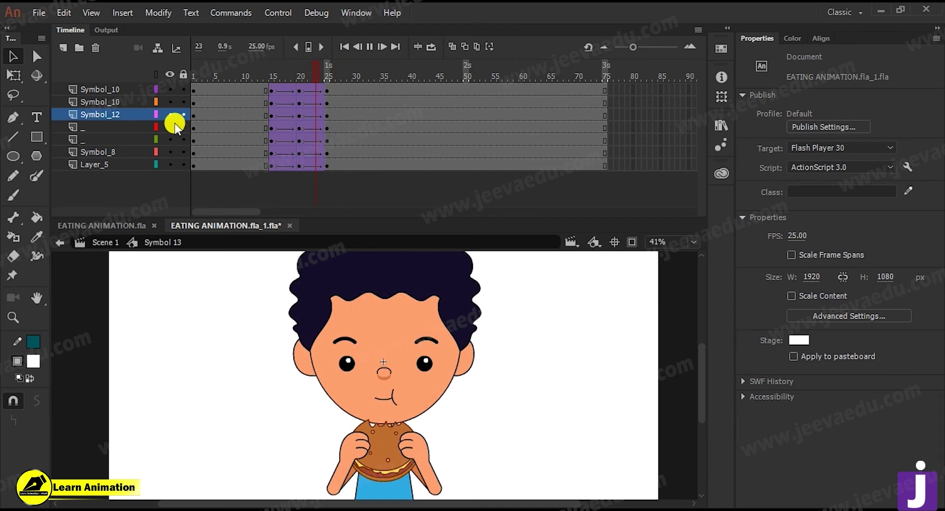
drag(388, 66, 269, 129)
key(Return)
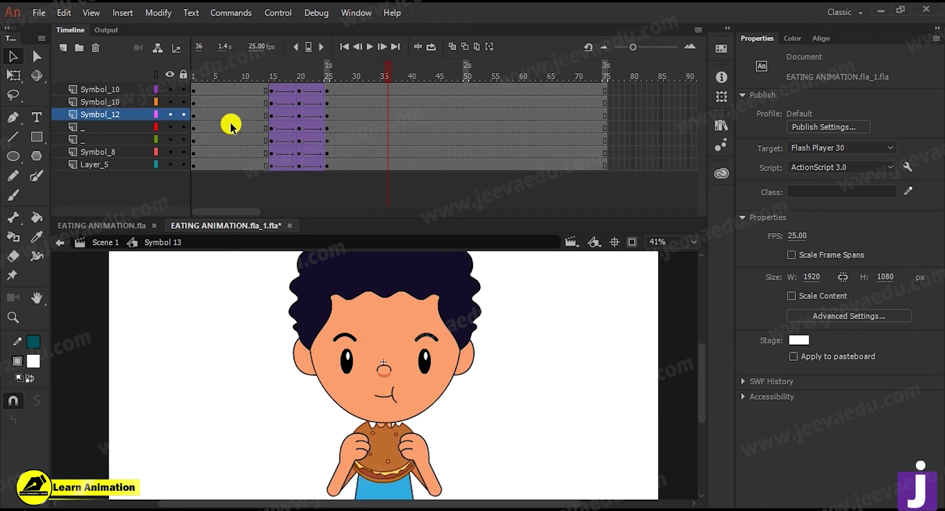
- Reopen the mouth symbol Symbol 11 inside the head, save the file and add a keyframe at frame 24
double_click(393, 401)
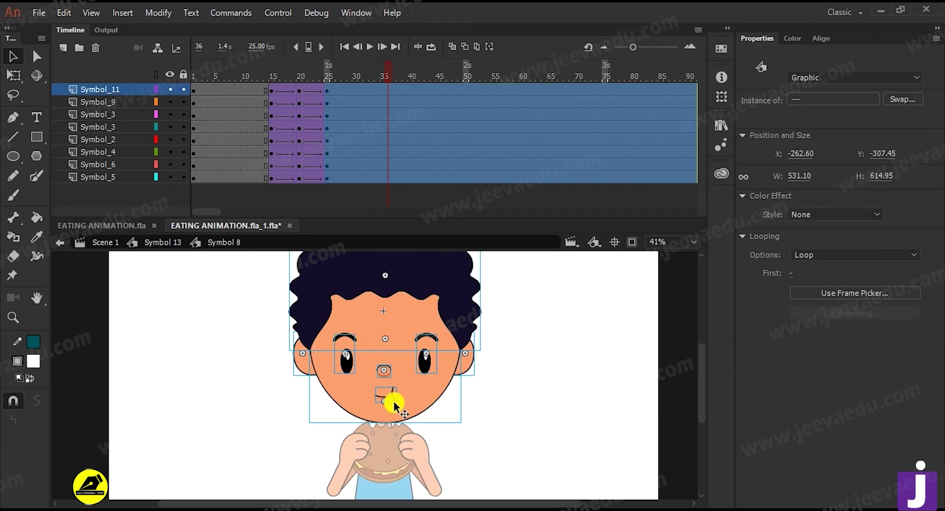
double_click(393, 402)
key(ctrl+s)
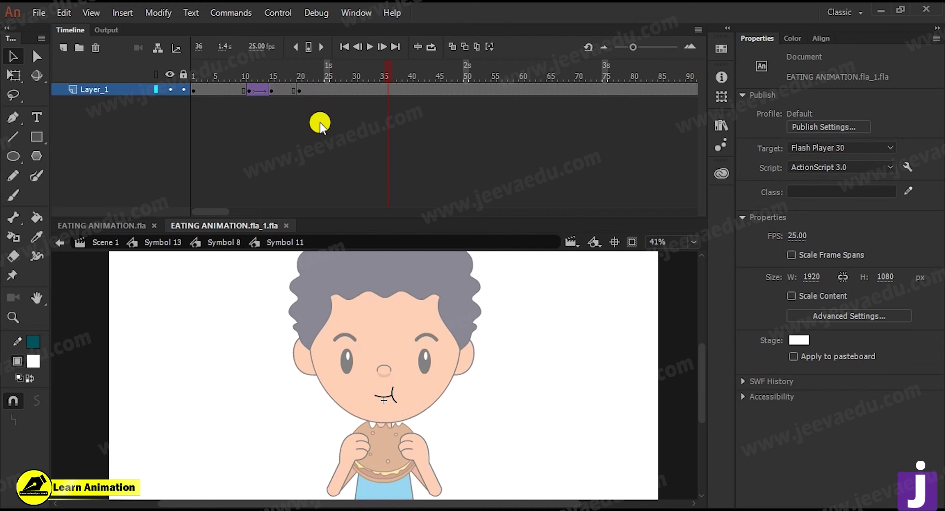
click(299, 92)
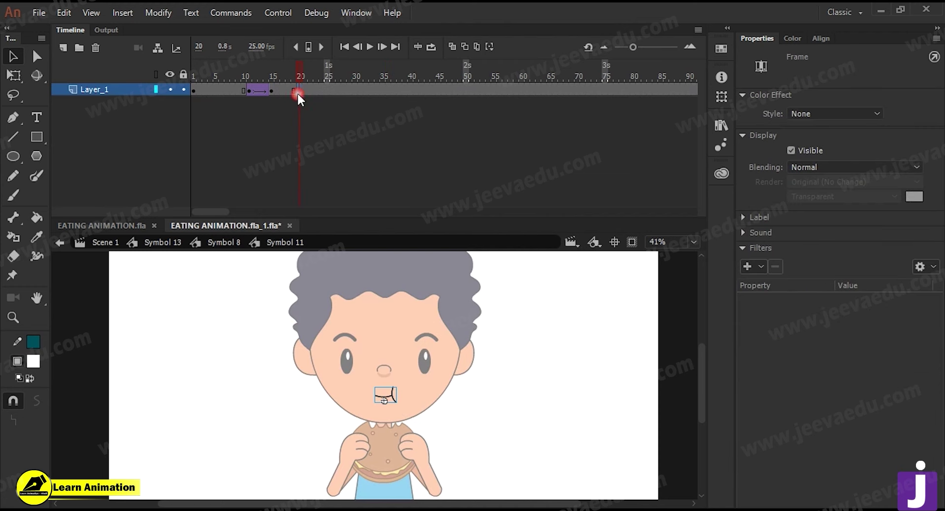
click(321, 92)
key(F6)
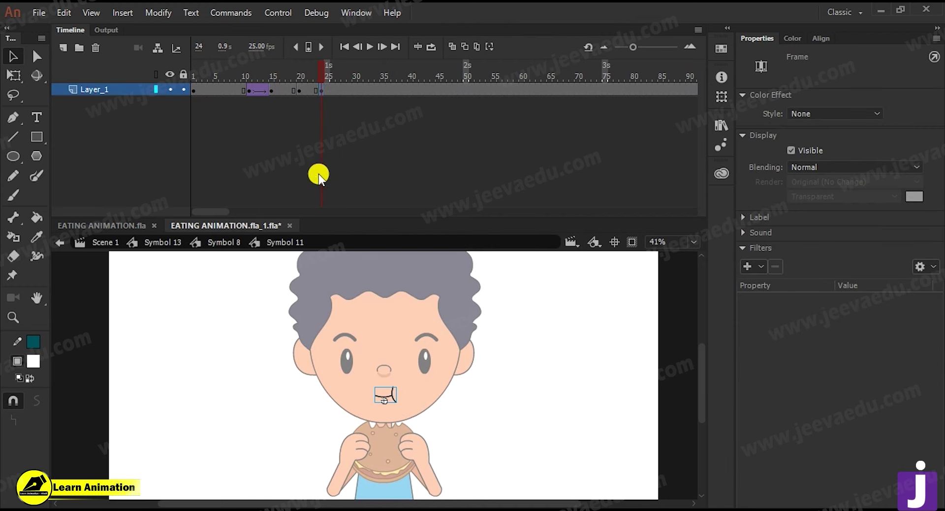
- At frame 24, move the chewing mouth down to Y 5.60 and narrow it around its centre to about 37 px wide
key(z)
drag(337, 373, 405, 450)
drag(349, 276, 512, 411)
key(Down)
key(Down)
key(Down)
key(Down)
key(Down)
key(Down)
key(Down)
key(Down)
key(Down)
key(q)
drag(412, 348, 386, 344)
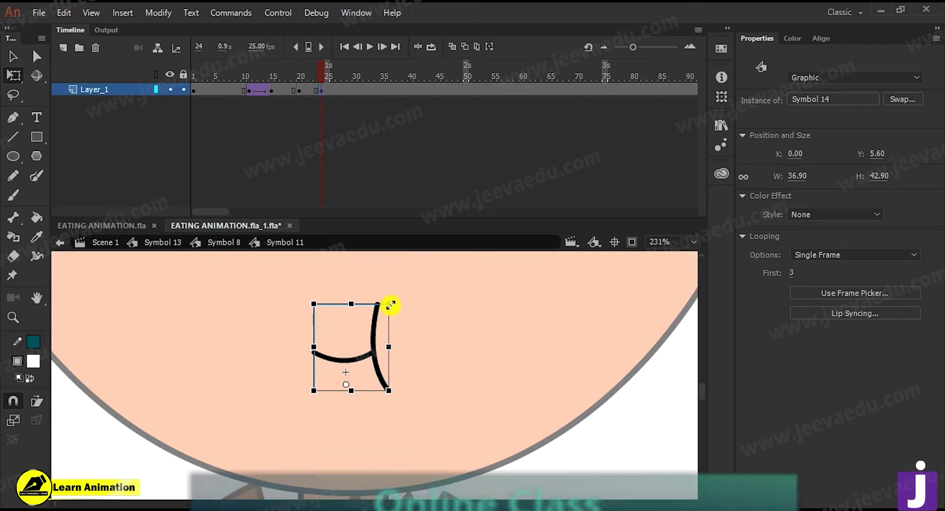
- Copy the frame 20 mouth keyframe to frame 28 and create classic tweens from frame 20 to 24 and from 24 to 28
right_click(311, 90)
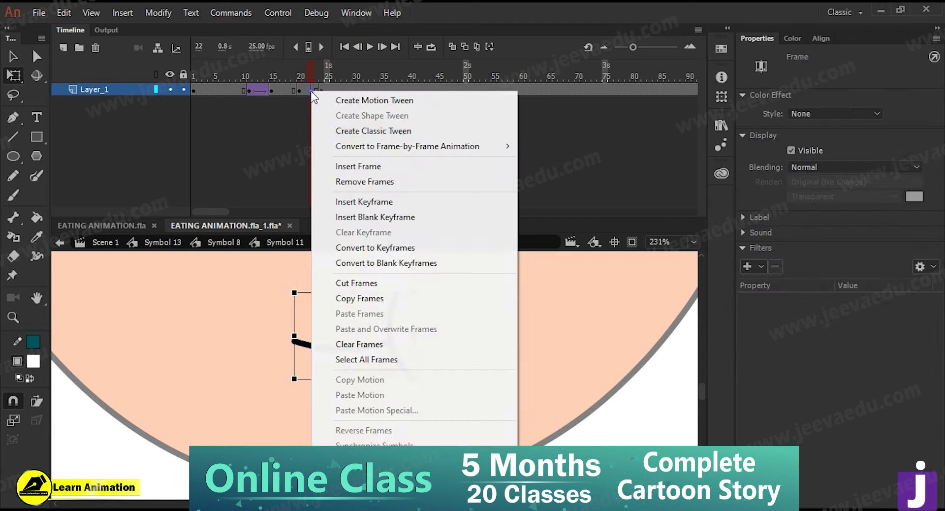
click(344, 131)
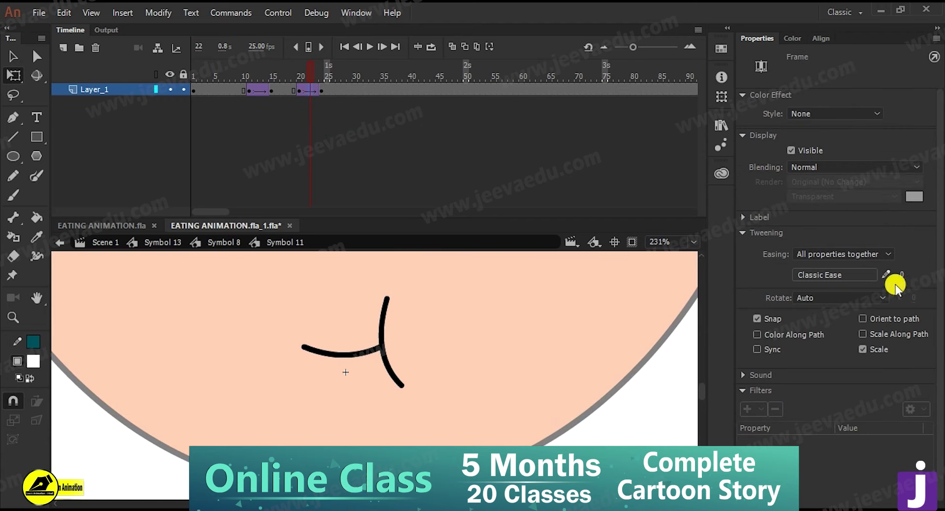
click(326, 86)
drag(326, 78, 342, 93)
click(299, 92)
right_click(372, 90)
click(415, 130)
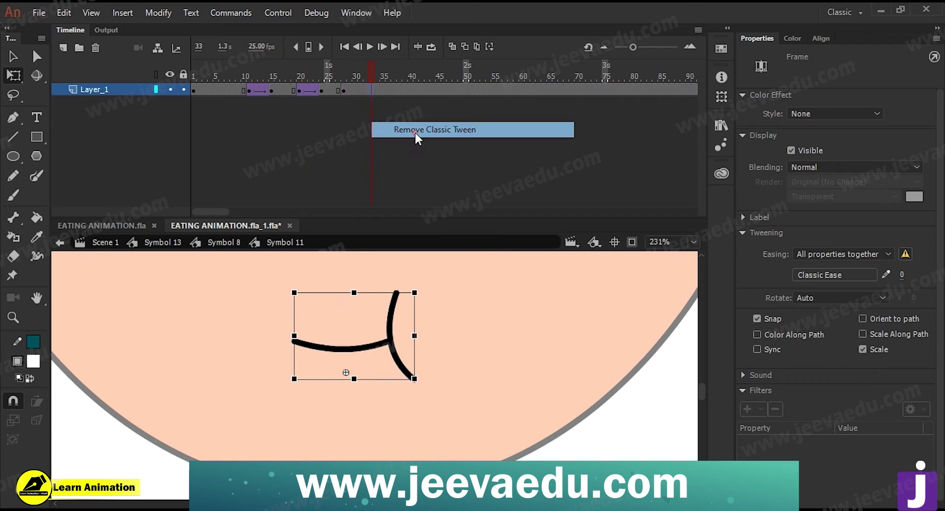
right_click(334, 89)
click(379, 129)
- Duplicate the tweened chewing frames repeatedly along Layer_1, continuing the cycle from frame 28 to about frame 90
drag(300, 93, 386, 96)
click(321, 108)
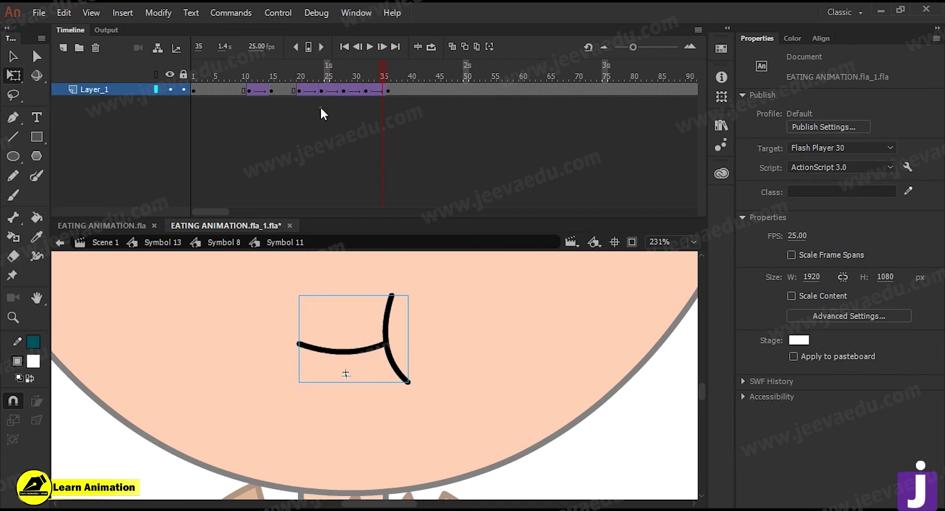
drag(300, 91, 589, 92)
click(580, 94)
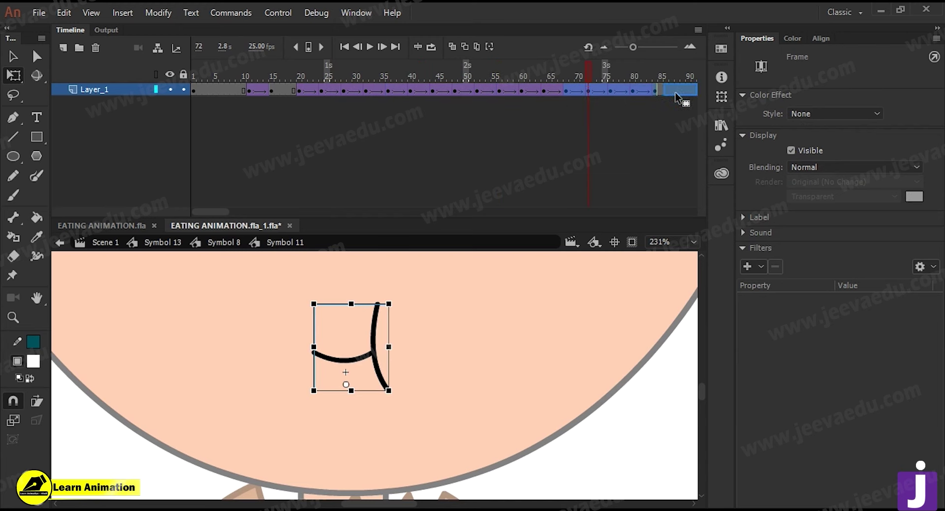
drag(667, 94, 666, 97)
- Return to Symbol 8, fit the character in the view and scrub through the frames to check the chewing
key(ctrl+minus)
key(ctrl+minus)
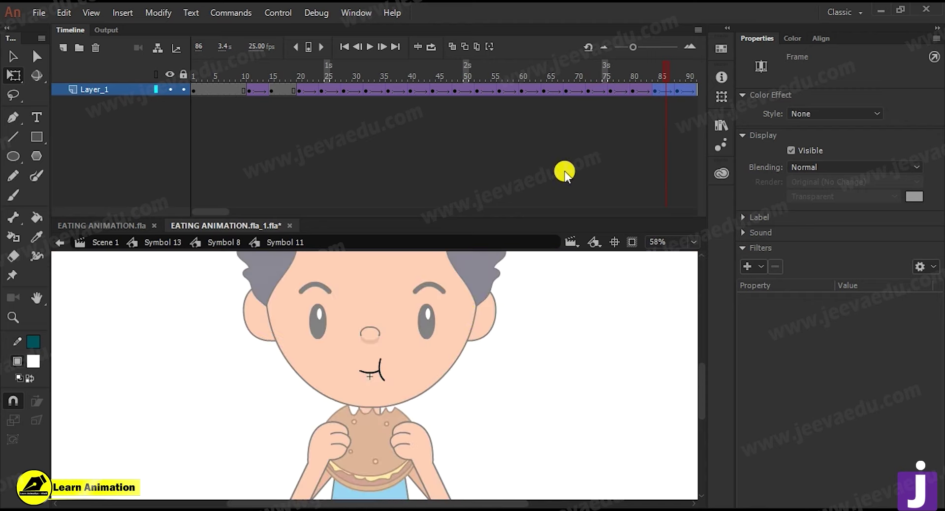
double_click(530, 331)
drag(421, 73, 192, 161)
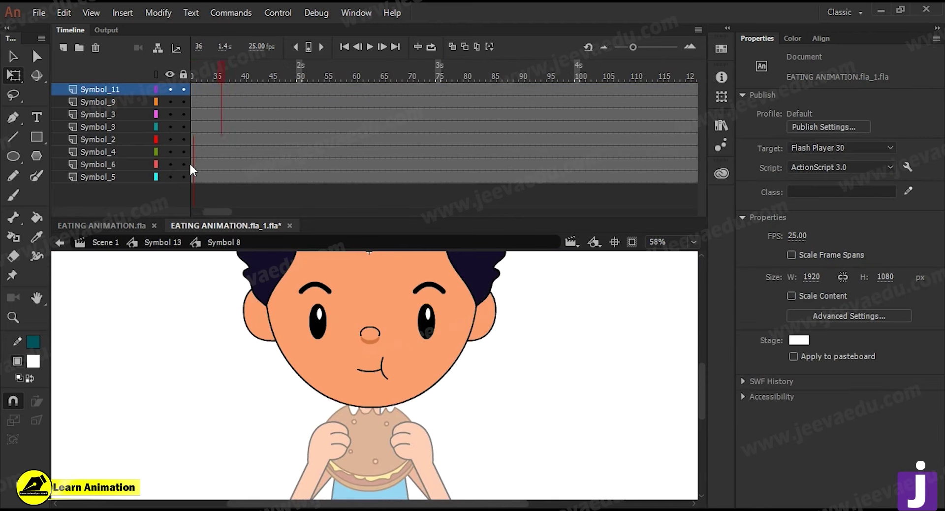
click(694, 242)
click(662, 252)
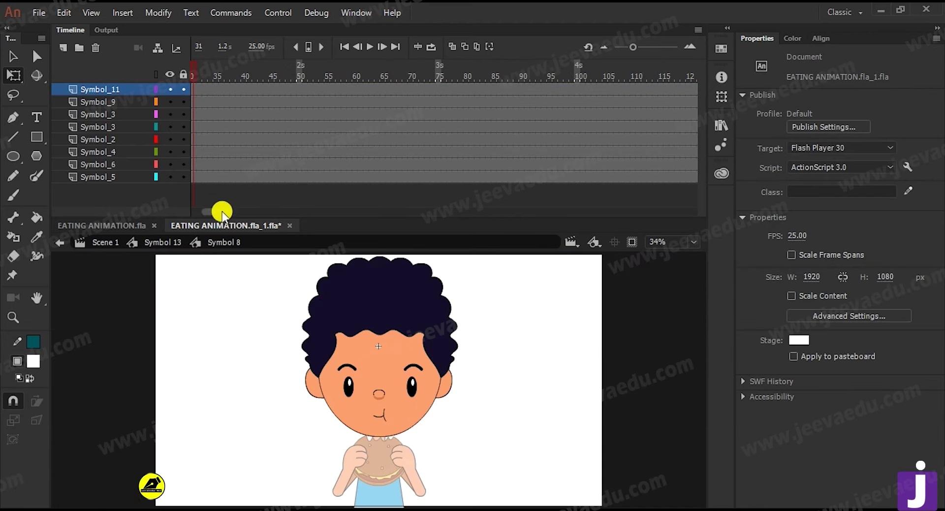
drag(219, 212, 199, 214)
drag(350, 78, 193, 77)
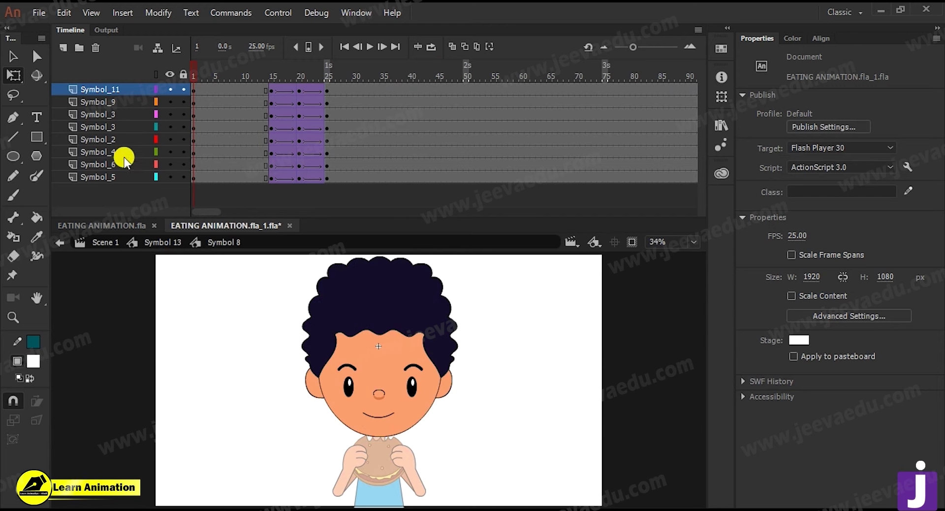
- Save the file, return to Scene 1 and play the full eating animation from frame 1
click(163, 242)
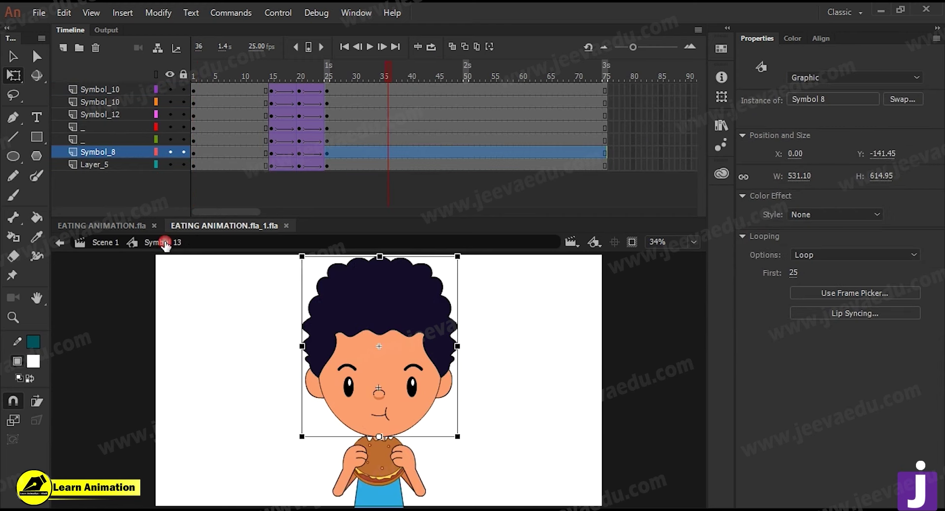
click(109, 243)
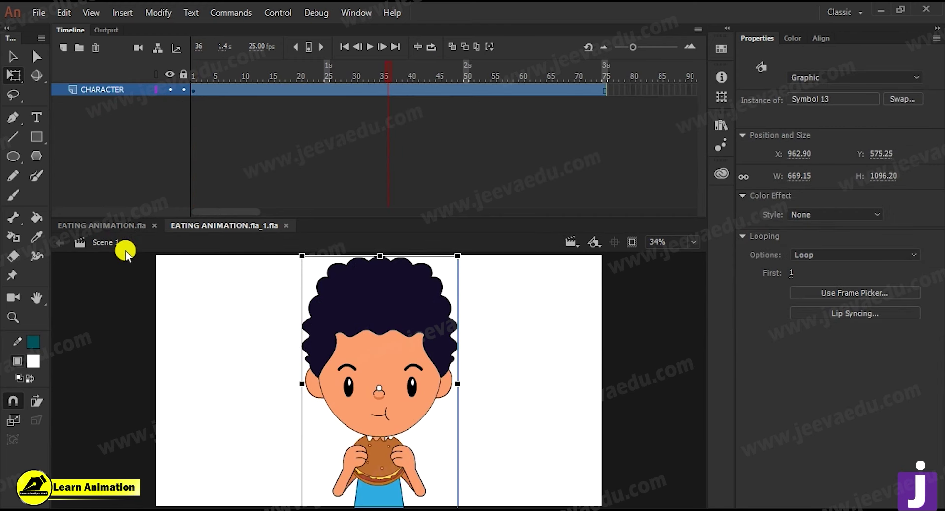
drag(389, 87, 144, 139)
click(144, 139)
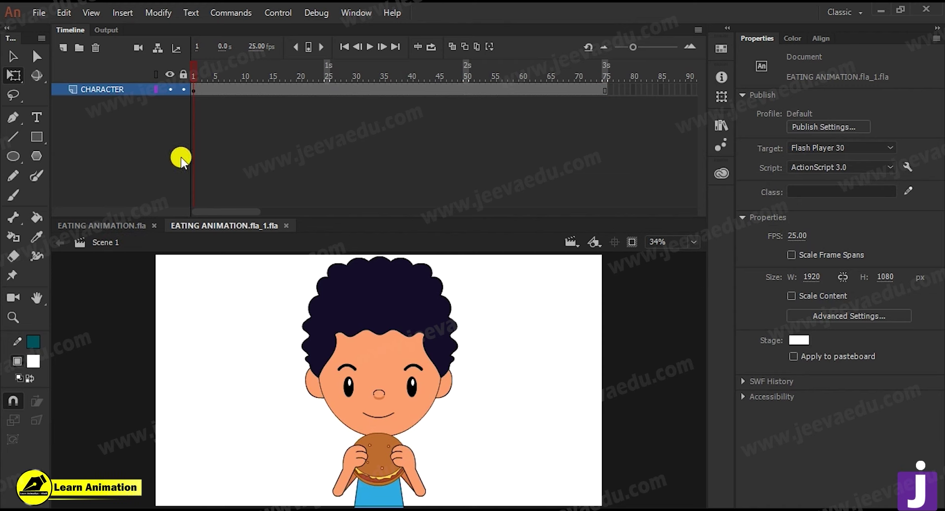
key(Return)
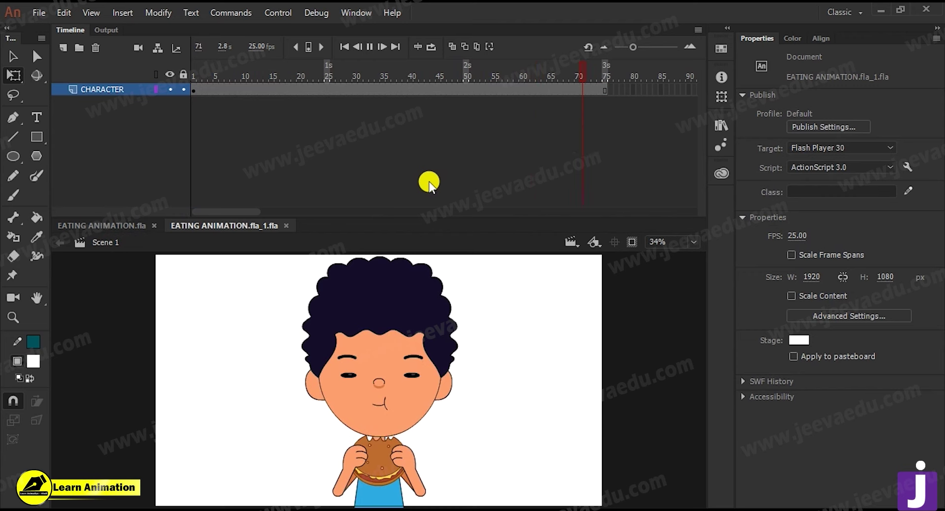
- Open the character symbol Symbol 13 and play its animation from the start
double_click(383, 283)
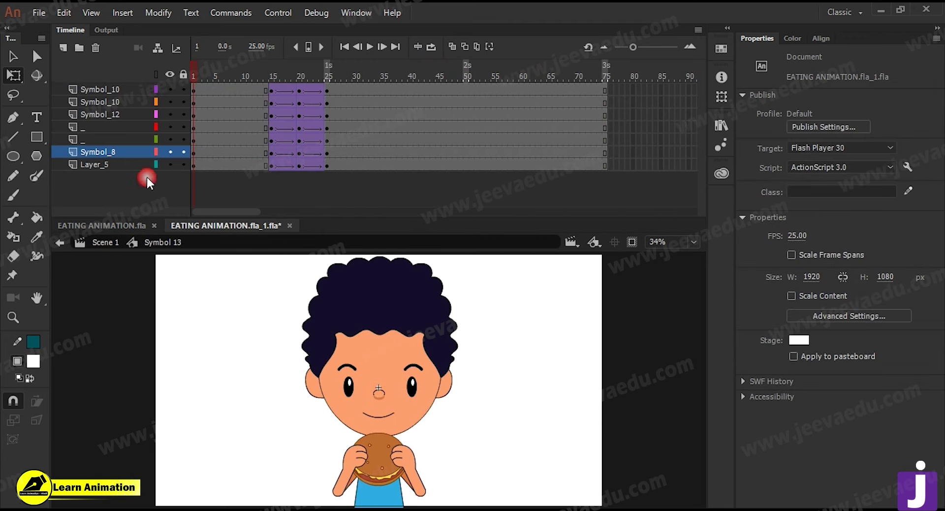
key(Return)
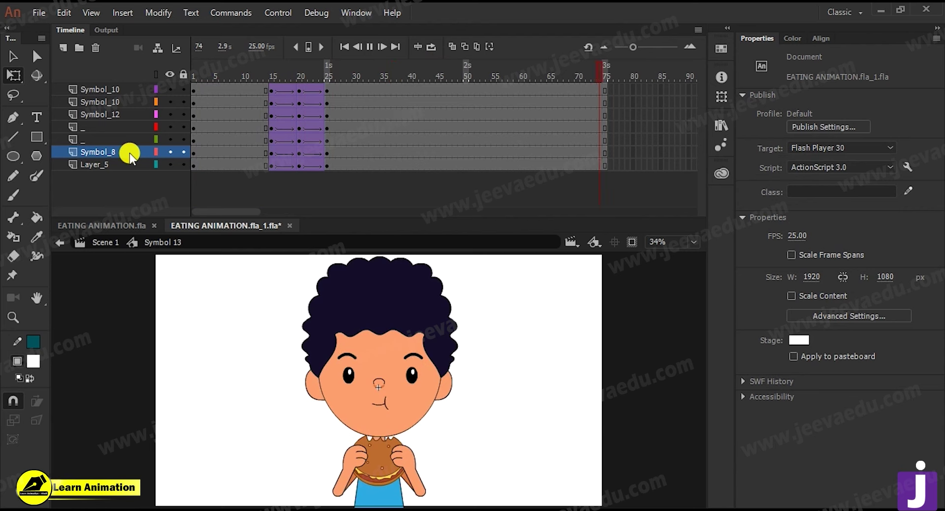
key(Return)
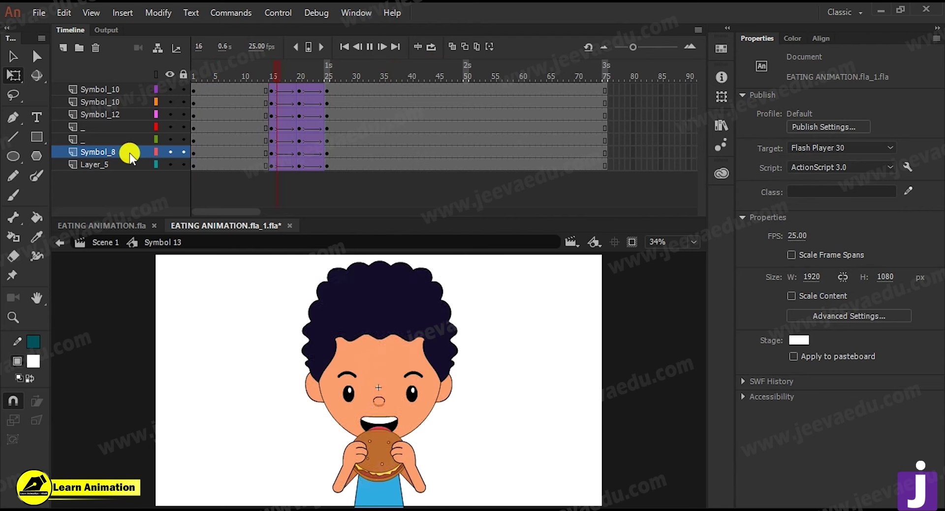